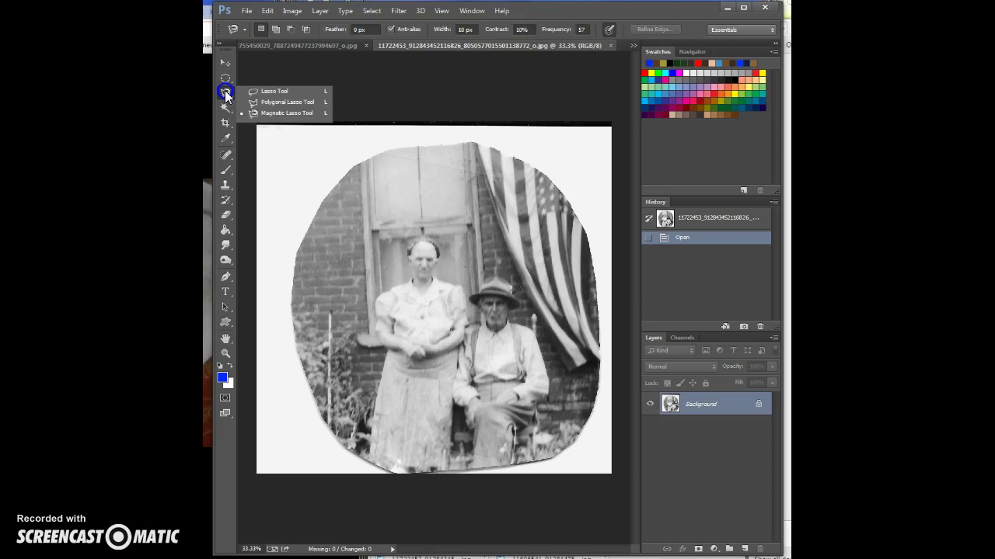
# - Select the standing woman and seated man with a freehand Lasso outline that runs past the photo's bottom edge
pyautogui.moveTo(258, 92); pyautogui.dragTo(258, 91)
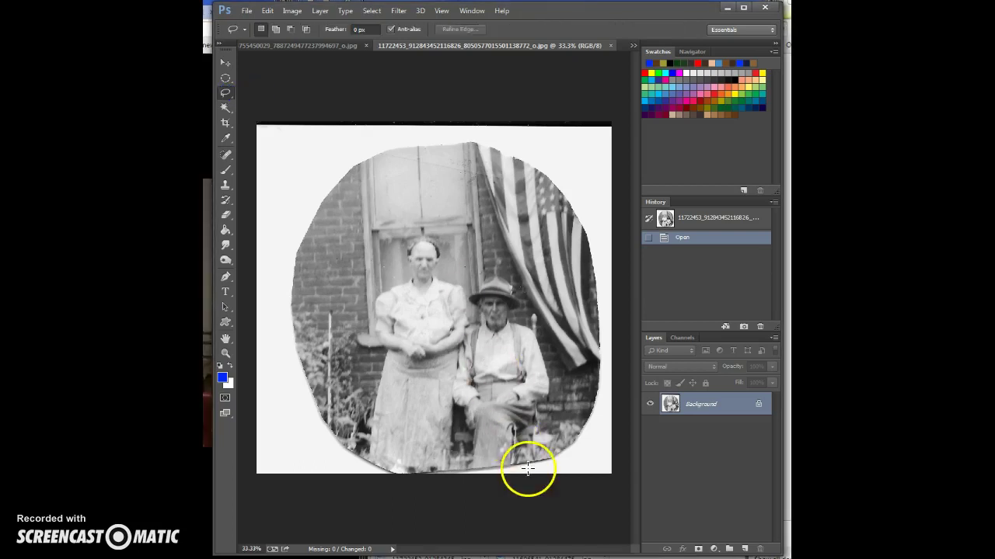
pyautogui.moveTo(541, 456); pyautogui.dragTo(558, 376)
pyautogui.moveTo(547, 332)
pyautogui.mouseDown()
pyautogui.moveTo(508, 269)
pyautogui.moveTo(491, 261)
pyautogui.moveTo(460, 271)
pyautogui.moveTo(426, 226)
pyautogui.moveTo(393, 230)
pyautogui.moveTo(392, 275)
pyautogui.moveTo(363, 299)
pyautogui.moveTo(373, 358)
pyautogui.moveTo(345, 458)
pyautogui.mouseUp()
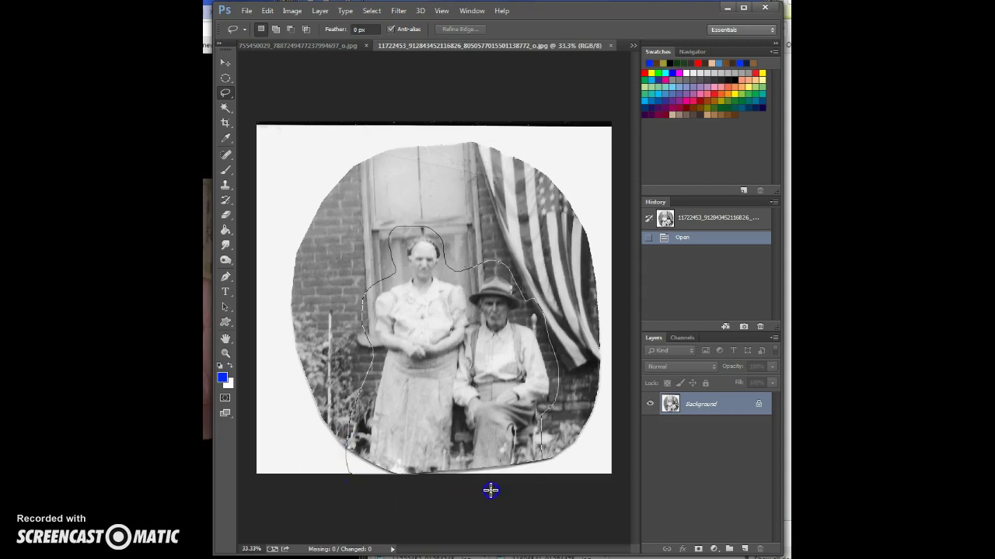
pyautogui.moveTo(547, 465); pyautogui.dragTo(542, 450)
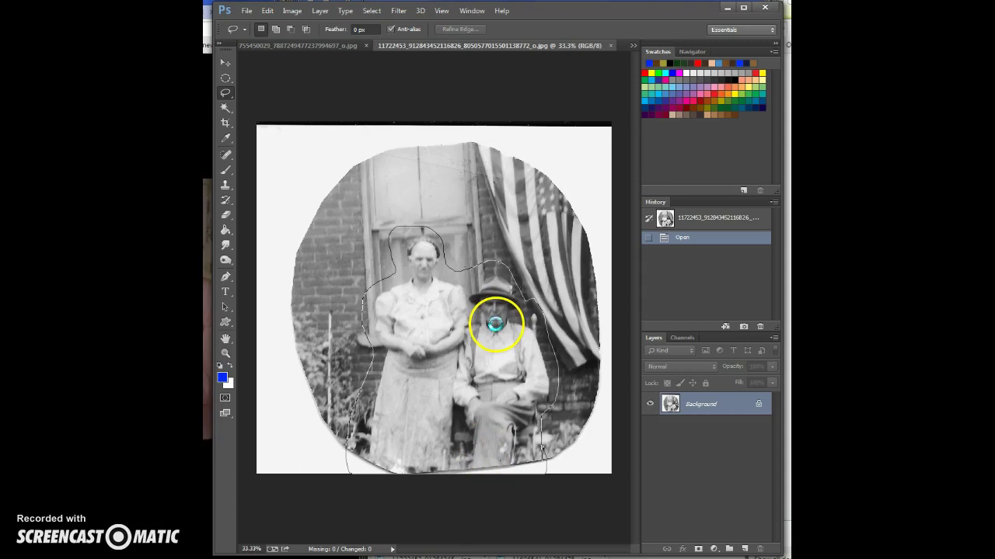
pyautogui.moveTo(485, 321); pyautogui.dragTo(485, 321)
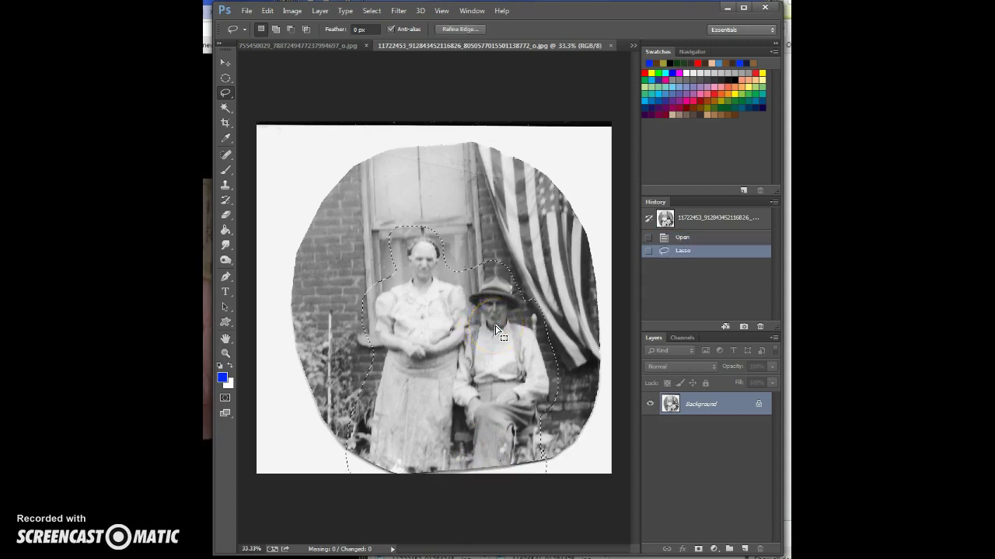
# - Move the selected couple into the other open family photo and position them in front of the group
pyautogui.click(225, 64)
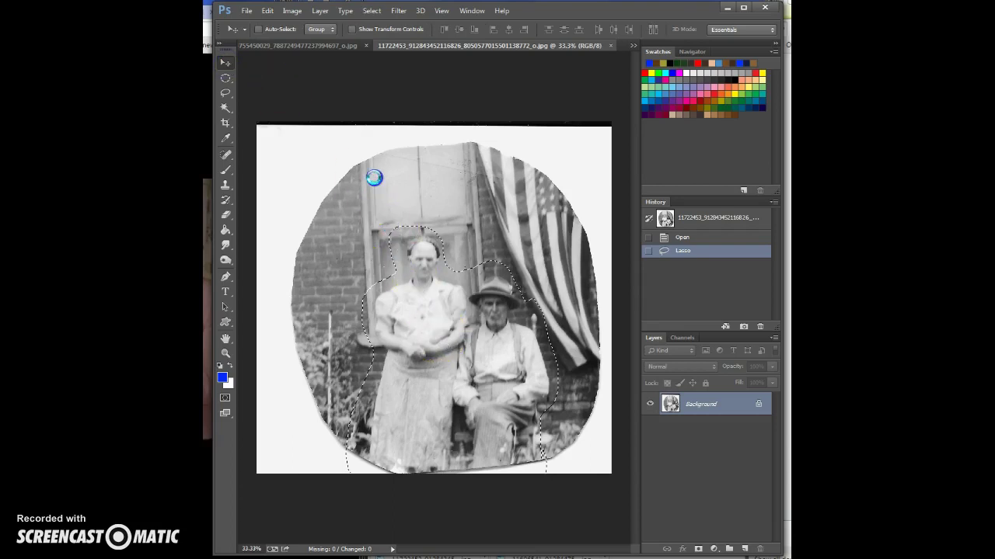
pyautogui.click(311, 47)
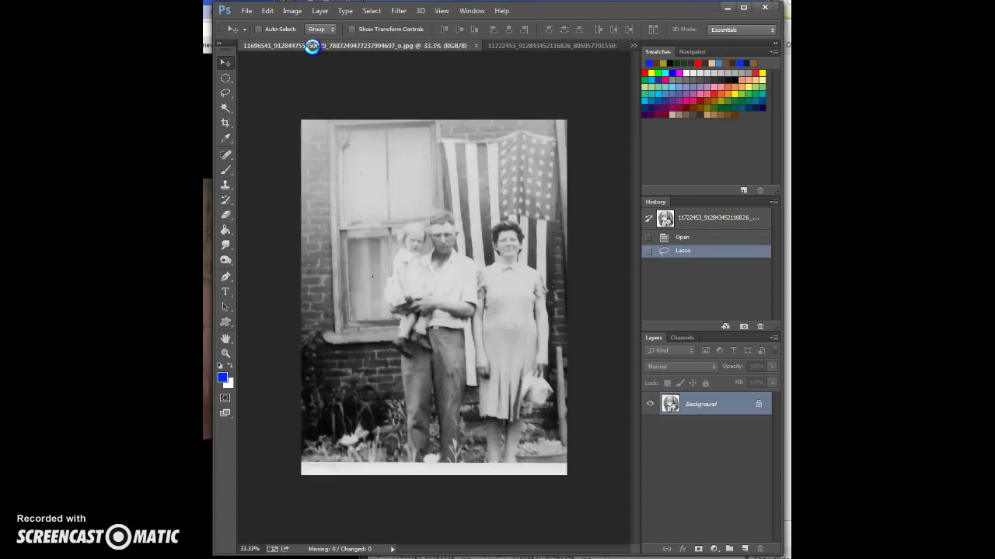
pyautogui.click(423, 293)
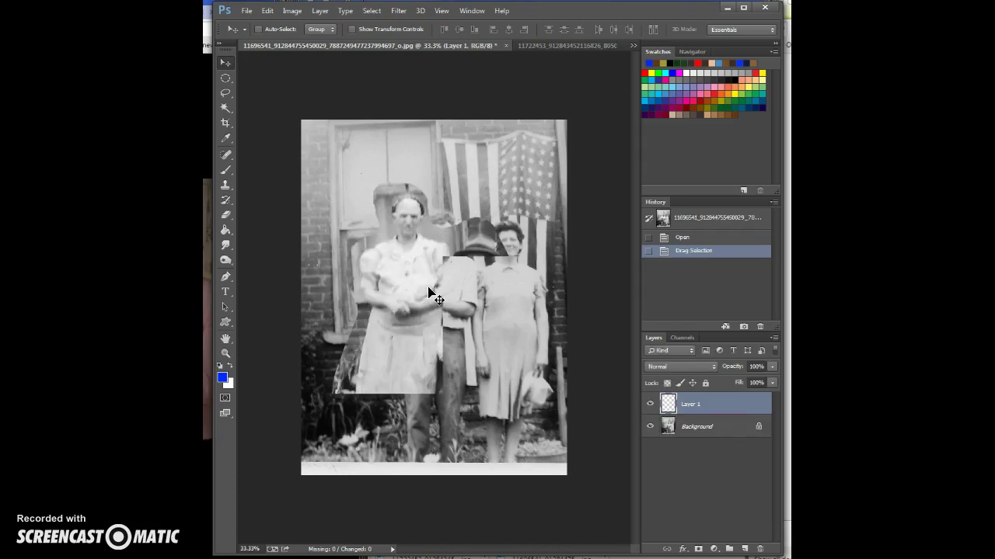
pyautogui.click(460, 314)
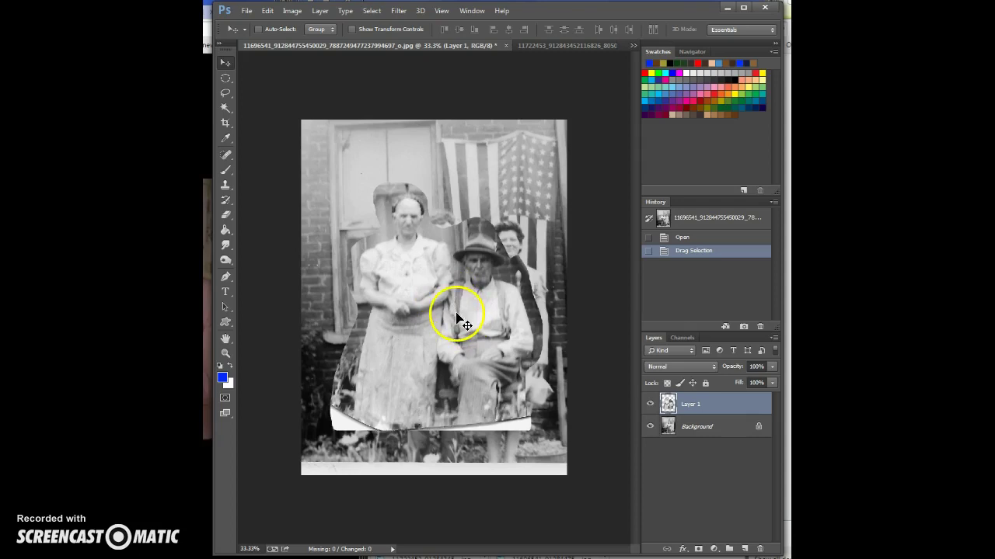
pyautogui.moveTo(499, 355); pyautogui.dragTo(375, 373)
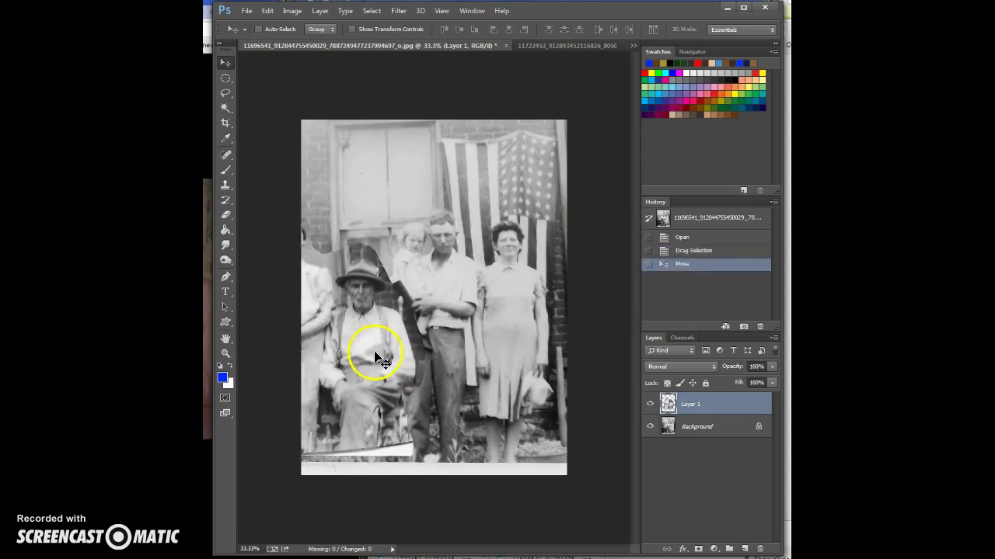
pyautogui.moveTo(382, 360); pyautogui.dragTo(476, 363)
# - Scale the couple's layer down to about 88.4% and place it in the lower-right corner of the family photo
pyautogui.click(268, 10)
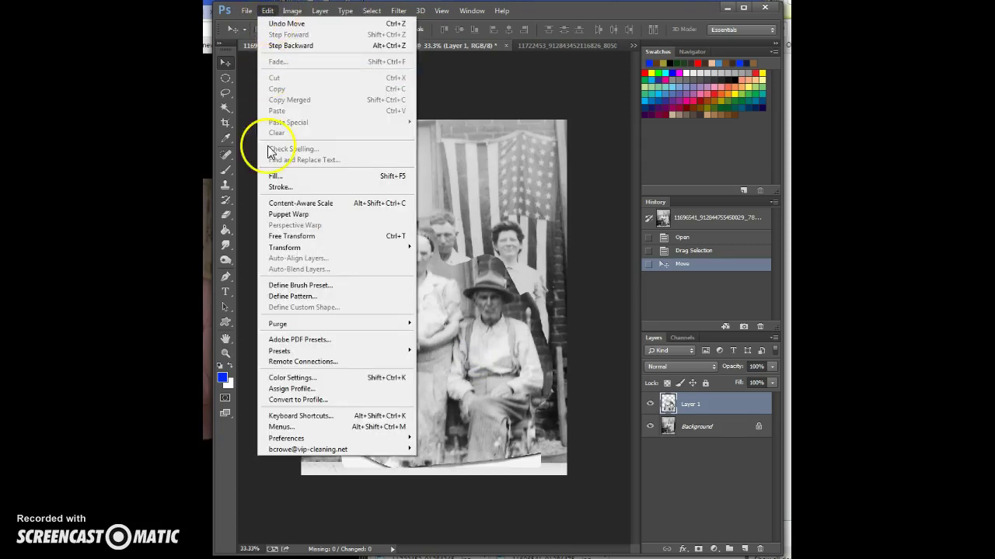
pyautogui.moveTo(290, 248)
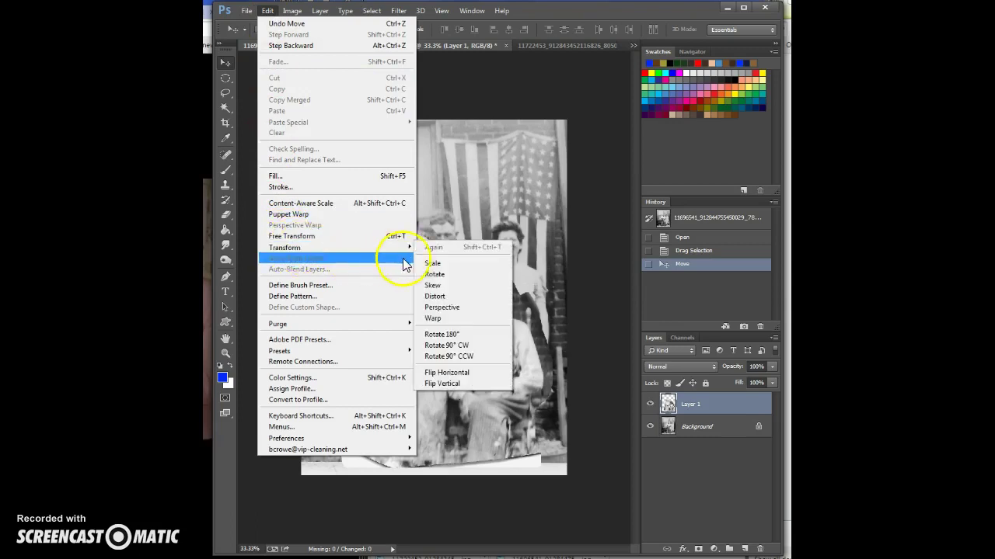
pyautogui.click(454, 264)
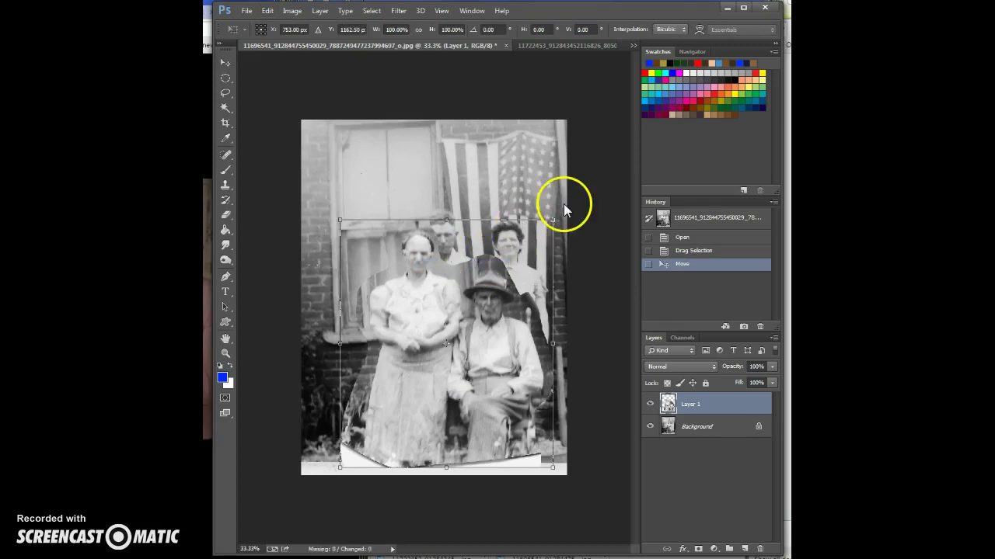
pyautogui.moveTo(552, 220); pyautogui.dragTo(526, 247)
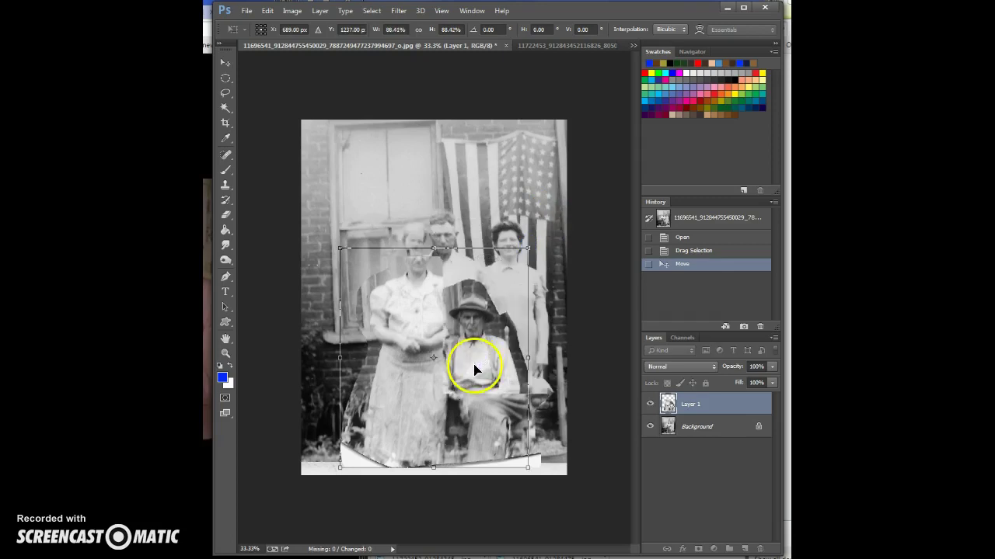
pyautogui.moveTo(468, 380); pyautogui.dragTo(531, 380)
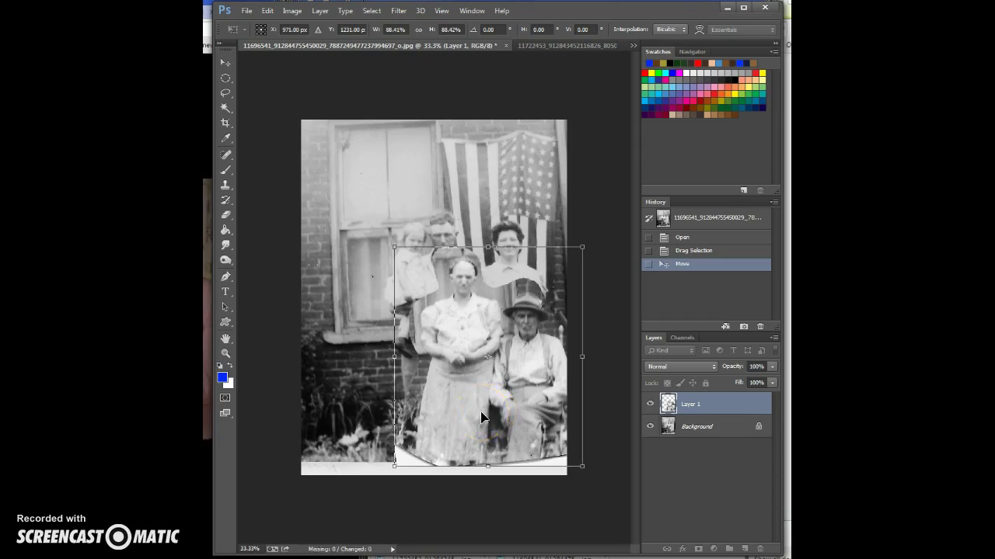
pyautogui.click(466, 388)
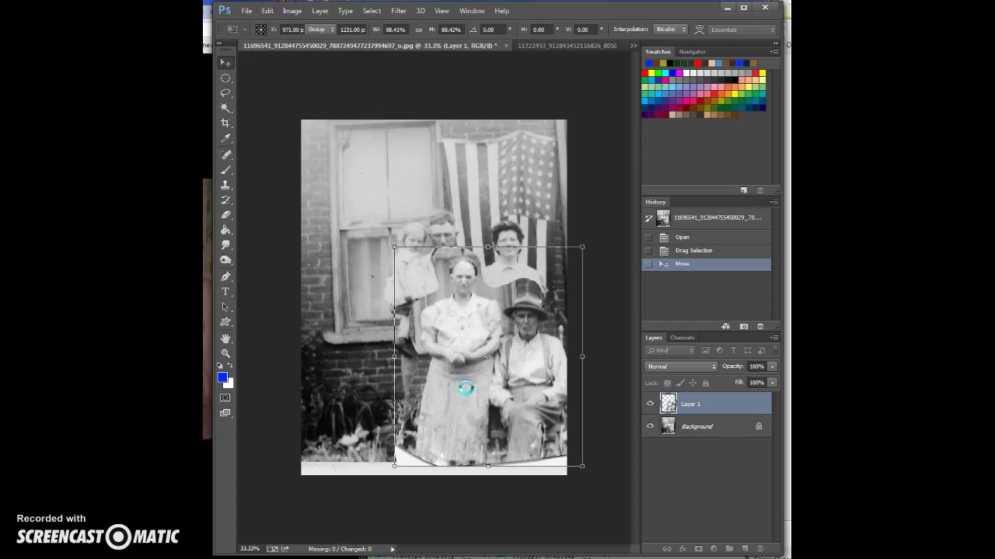
pyautogui.press('Return')
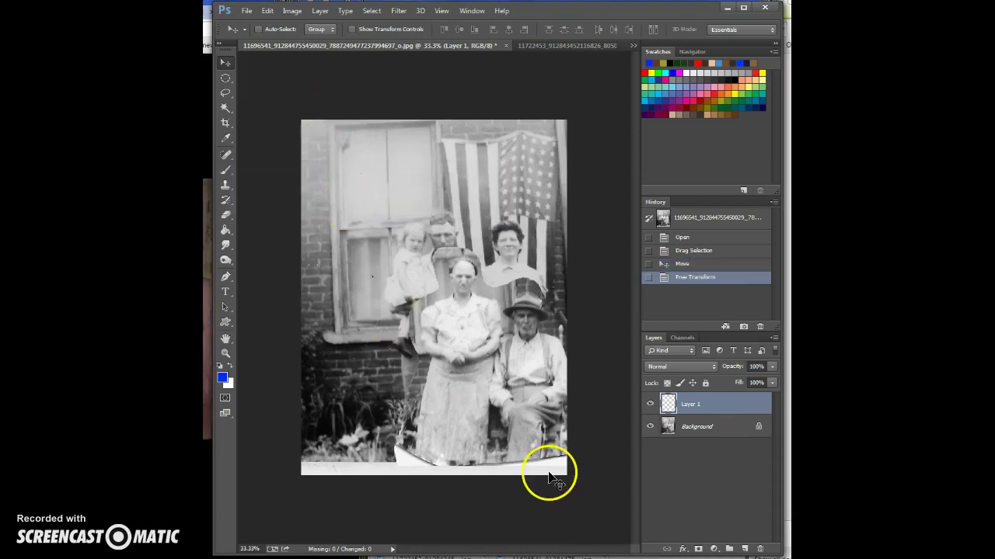
pyautogui.moveTo(513, 435); pyautogui.dragTo(511, 438)
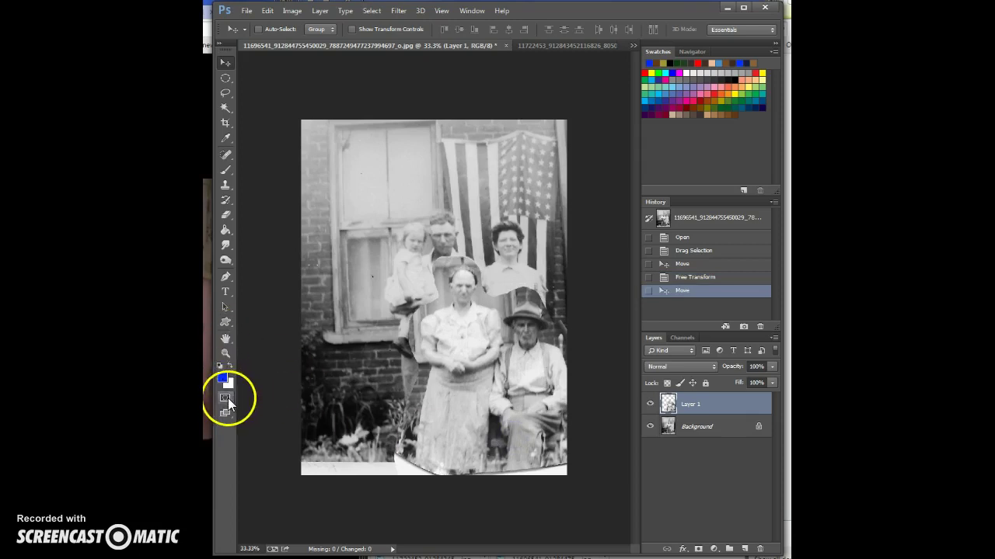
# - Enter Quick Mask mode and set the soft Brush to a size of 66 px
pyautogui.click(226, 399)
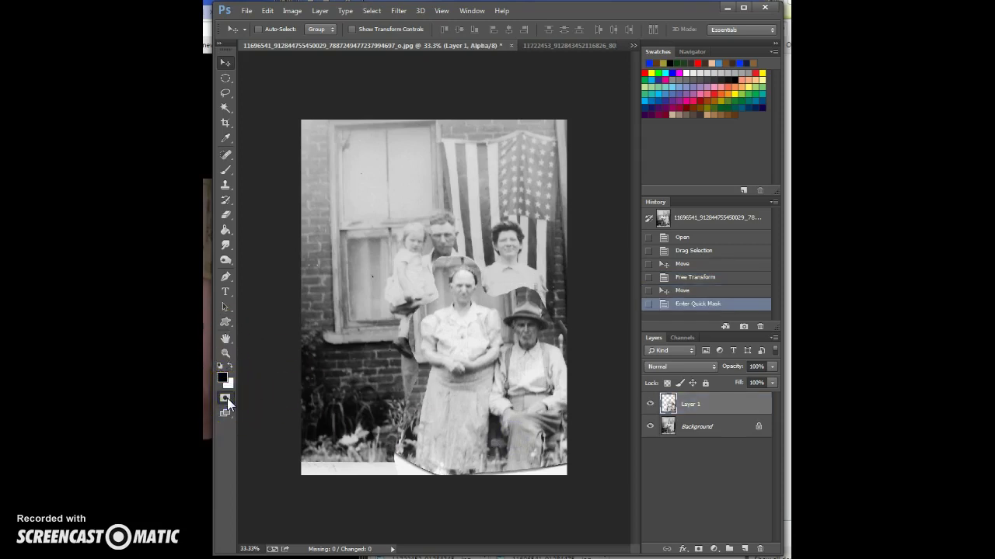
pyautogui.click(225, 174)
pyautogui.click(224, 341)
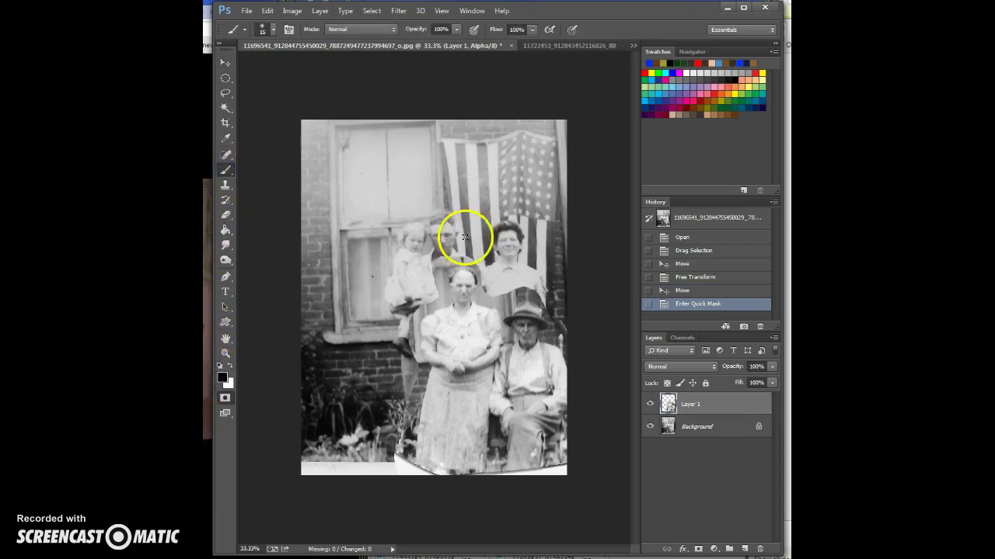
pyautogui.click(264, 28)
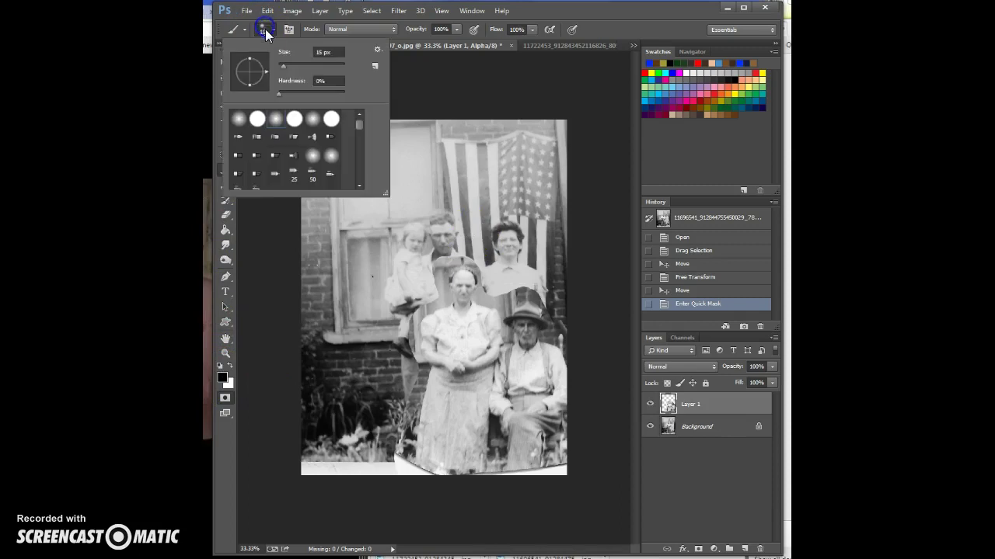
pyautogui.moveTo(296, 68); pyautogui.dragTo(301, 65)
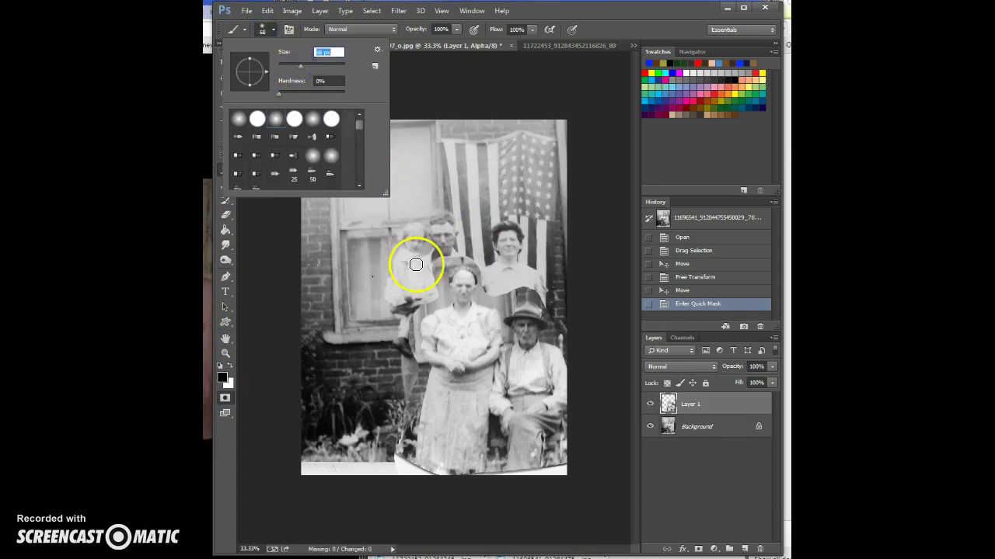
pyautogui.click(438, 269)
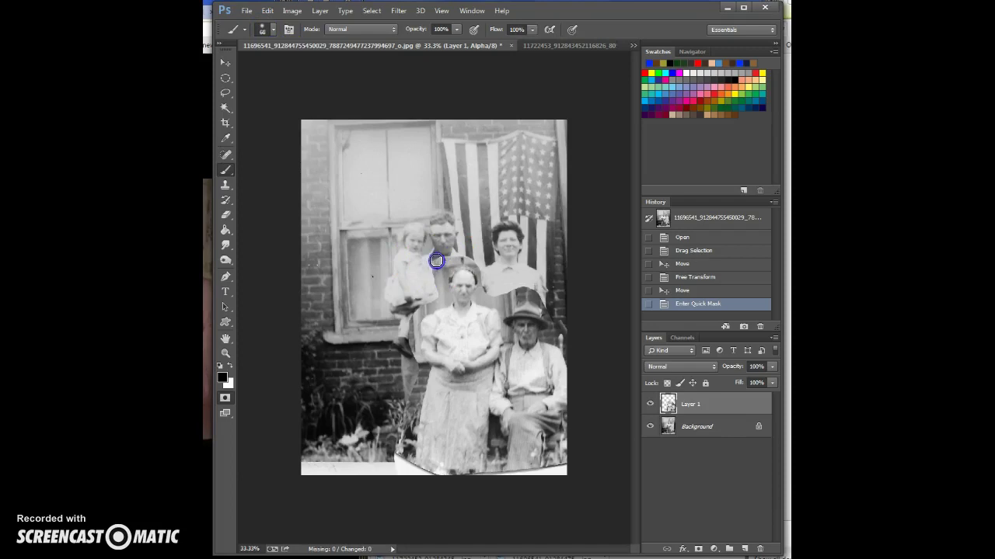
pyautogui.moveTo(463, 258); pyautogui.dragTo(463, 258)
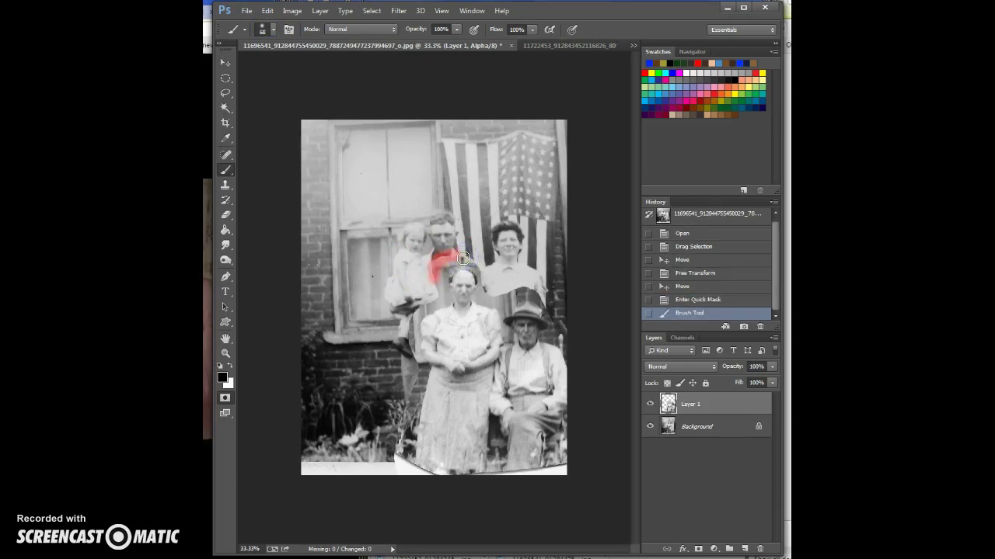
pyautogui.moveTo(438, 279); pyautogui.dragTo(469, 260)
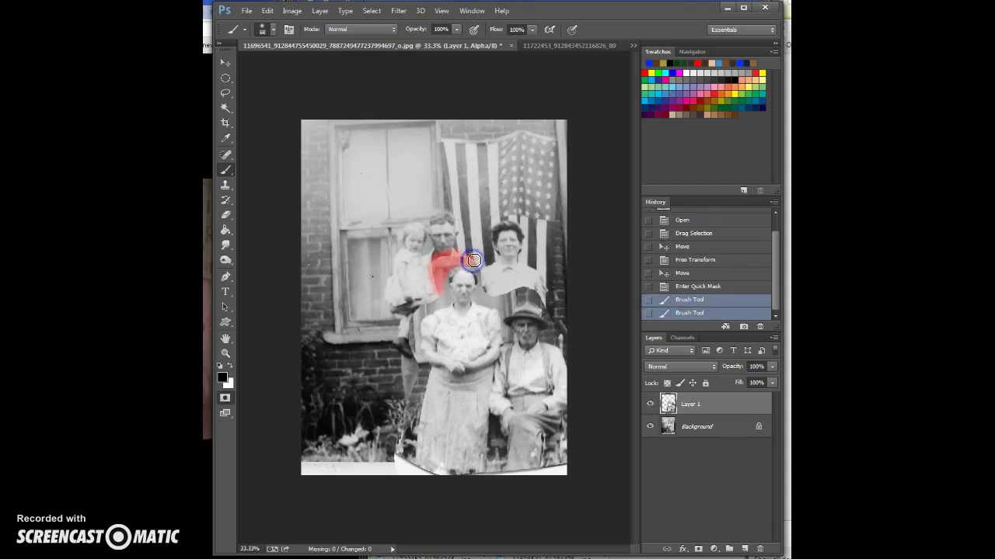
pyautogui.click(684, 274)
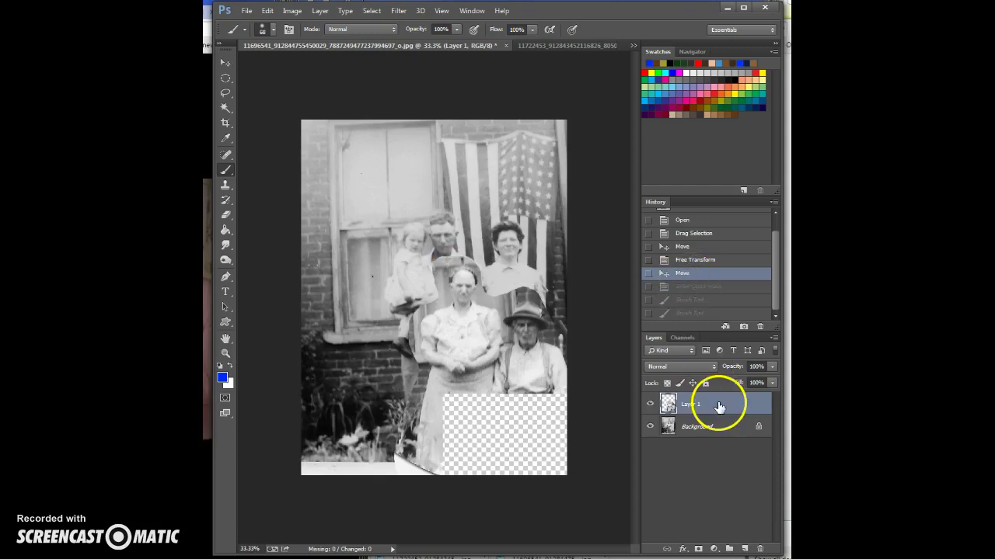
# - Add a layer mask to Layer 1 and paint black around the standing woman's head and shoulders to reveal the people behind
pyautogui.click(697, 550)
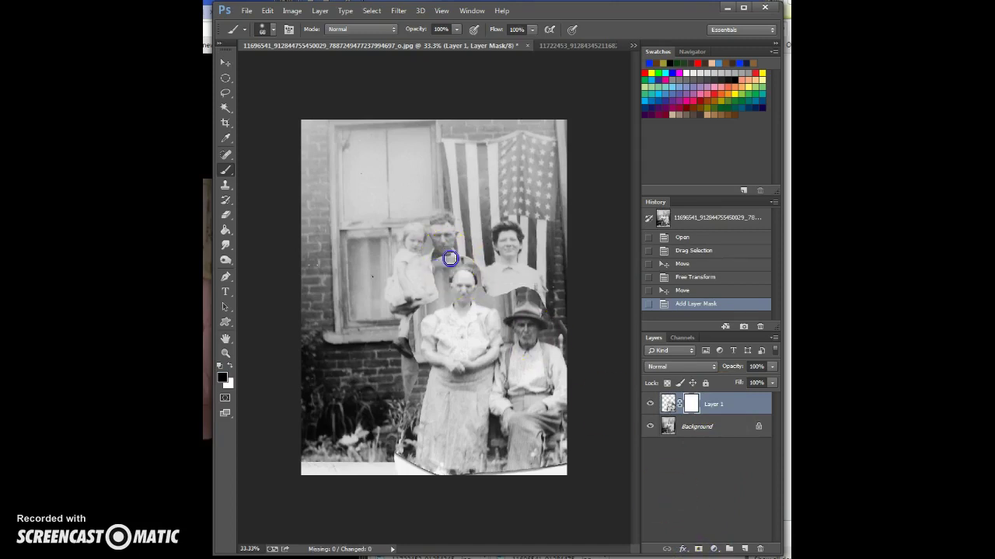
pyautogui.moveTo(470, 258); pyautogui.dragTo(467, 261)
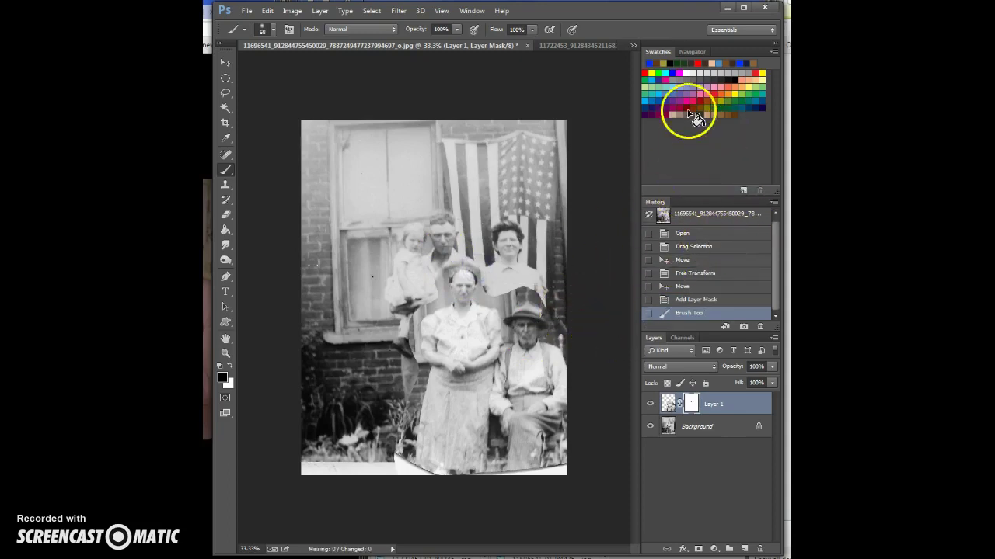
pyautogui.click(690, 53)
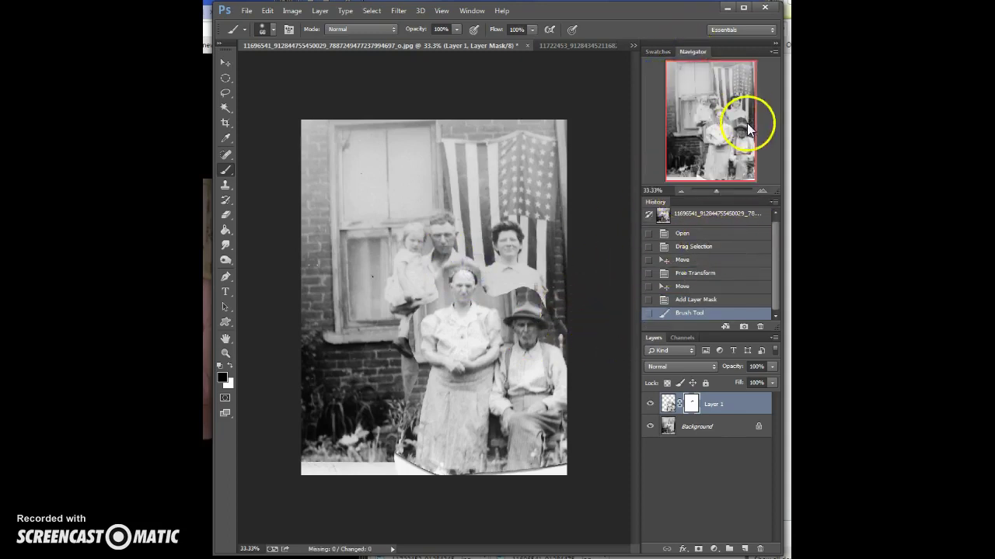
pyautogui.click(766, 190)
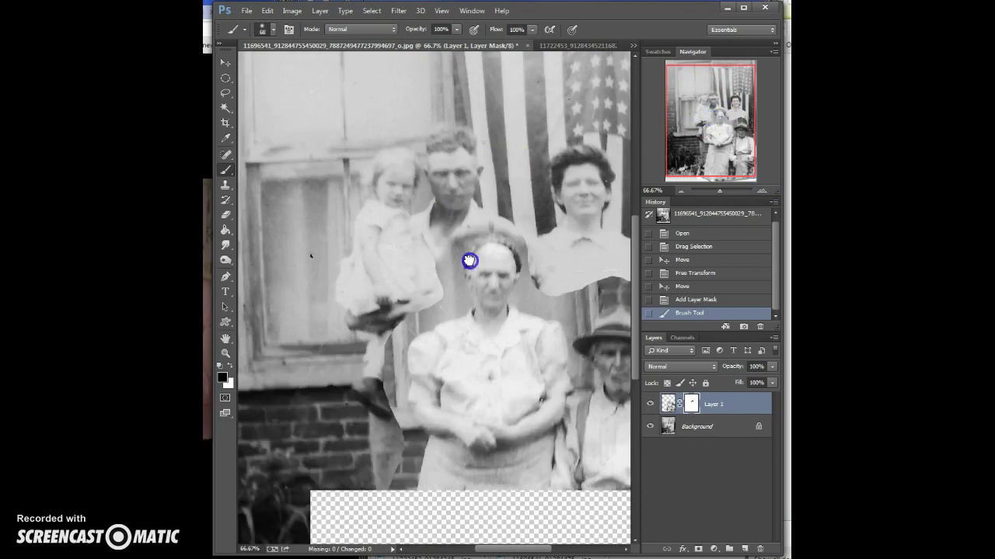
pyautogui.moveTo(454, 250)
pyautogui.mouseDown()
pyautogui.moveTo(512, 226)
pyautogui.moveTo(533, 271)
pyautogui.moveTo(524, 296)
pyautogui.moveTo(543, 301)
pyautogui.moveTo(526, 294)
pyautogui.moveTo(531, 306)
pyautogui.moveTo(558, 310)
pyautogui.moveTo(616, 279)
pyautogui.moveTo(558, 301)
pyautogui.moveTo(613, 279)
pyautogui.moveTo(554, 303)
pyautogui.moveTo(539, 298)
pyautogui.moveTo(567, 287)
pyautogui.mouseUp()
pyautogui.moveTo(522, 250)
pyautogui.mouseDown()
pyautogui.moveTo(512, 222)
pyautogui.moveTo(531, 249)
pyautogui.moveTo(503, 227)
pyautogui.mouseUp()
pyautogui.moveTo(461, 239)
pyautogui.mouseDown()
pyautogui.moveTo(443, 272)
pyautogui.moveTo(461, 237)
pyautogui.moveTo(448, 259)
pyautogui.moveTo(455, 295)
pyautogui.moveTo(451, 254)
pyautogui.moveTo(456, 284)
pyautogui.mouseUp()
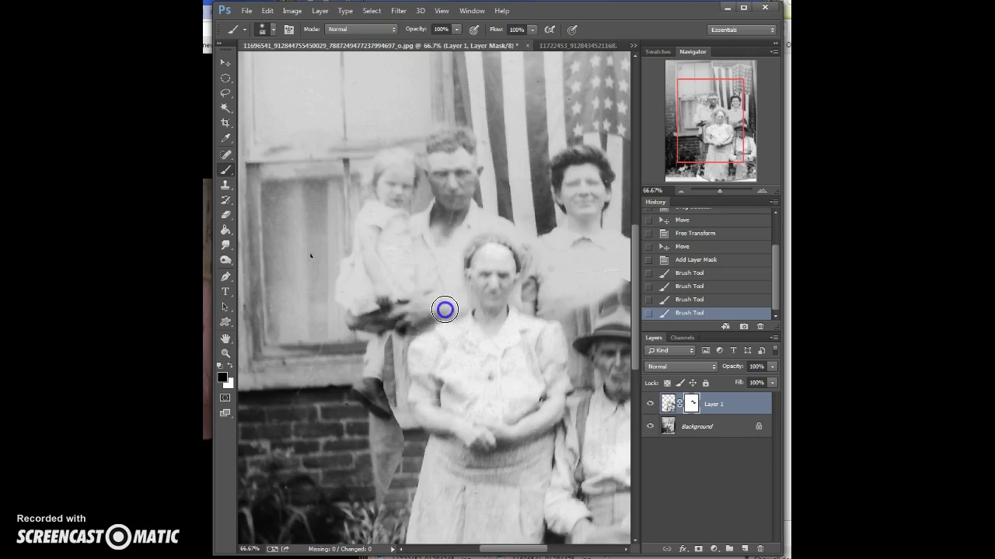
# - Paint black on the mask beside the woman's arm and skirt to reveal the child's legs and the man's trousers
pyautogui.moveTo(391, 360)
pyautogui.mouseDown()
pyautogui.moveTo(398, 418)
pyautogui.moveTo(365, 361)
pyautogui.moveTo(384, 416)
pyautogui.moveTo(404, 400)
pyautogui.moveTo(386, 421)
pyautogui.moveTo(400, 381)
pyautogui.moveTo(394, 408)
pyautogui.moveTo(406, 438)
pyautogui.moveTo(389, 393)
pyautogui.moveTo(405, 382)
pyautogui.moveTo(395, 353)
pyautogui.mouseUp()
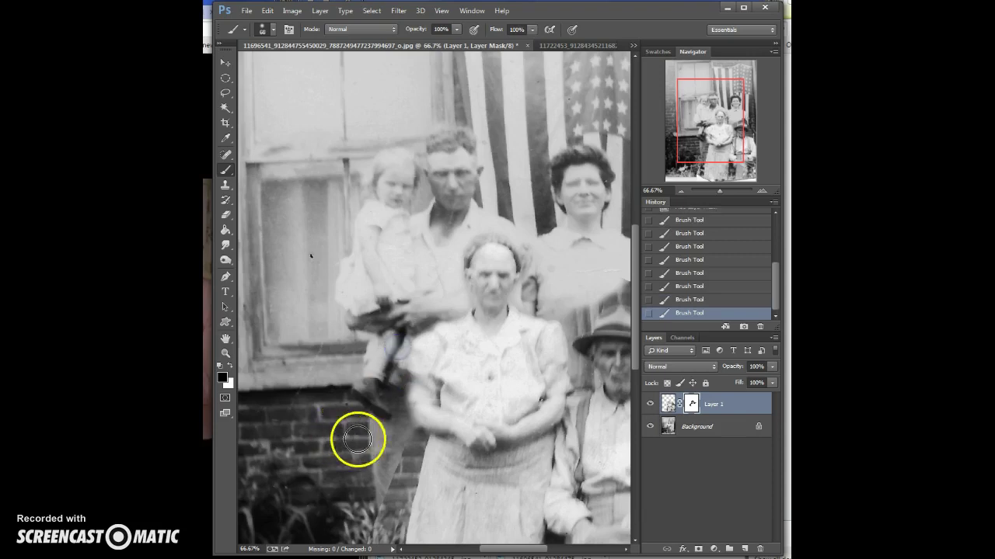
pyautogui.moveTo(410, 438)
pyautogui.mouseDown()
pyautogui.moveTo(383, 536)
pyautogui.moveTo(407, 445)
pyautogui.moveTo(355, 551)
pyautogui.mouseUp()
pyautogui.moveTo(403, 530)
pyautogui.mouseDown()
pyautogui.moveTo(417, 455)
pyautogui.moveTo(391, 505)
pyautogui.mouseUp()
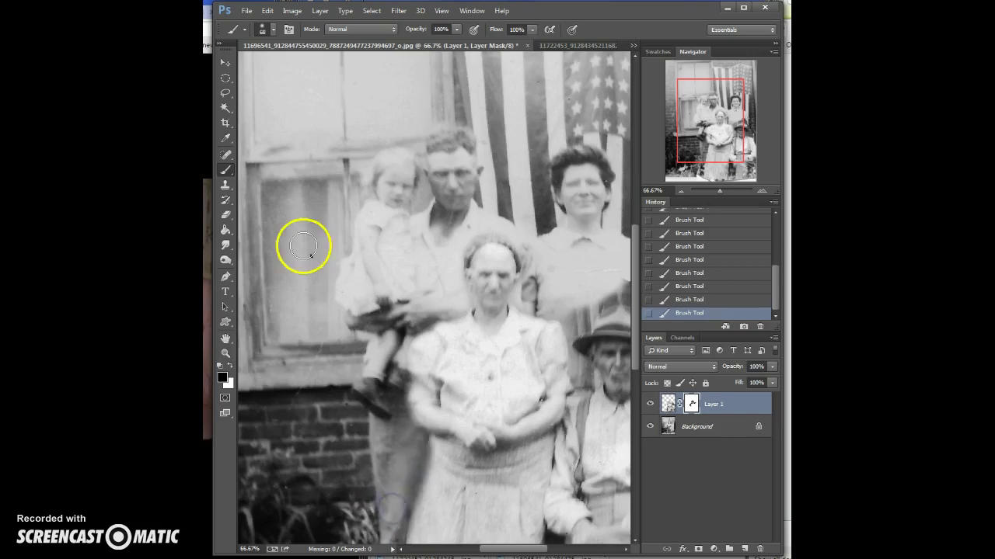
# - Switch to white and paint on the mask to restore the edge of the standing woman's skirt
pyautogui.click(233, 365)
pyautogui.click(462, 483)
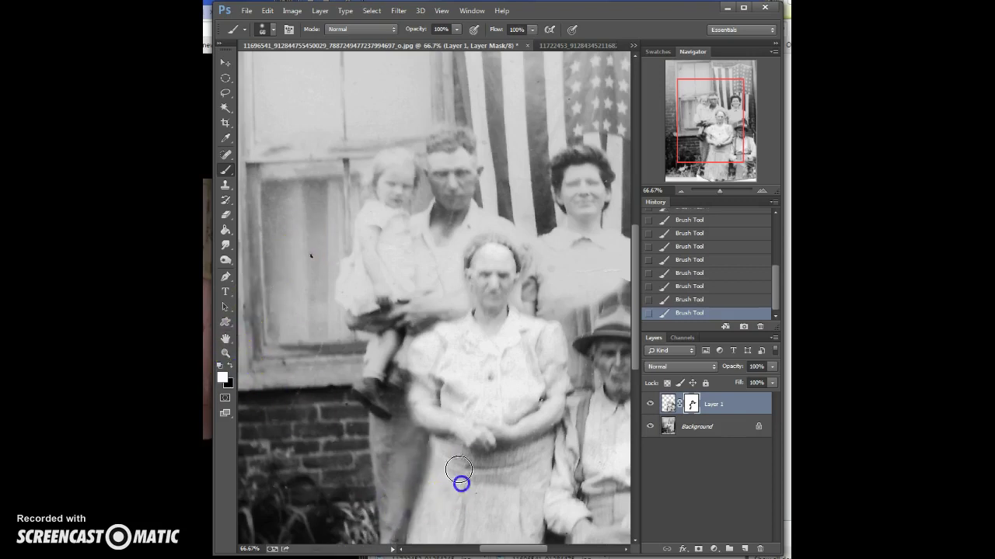
pyautogui.moveTo(440, 448)
pyautogui.mouseDown()
pyautogui.moveTo(422, 486)
pyautogui.moveTo(417, 539)
pyautogui.moveTo(429, 519)
pyautogui.mouseUp()
# - Switch back to black and mask out the leftover background beside the lower part of the woman's skirt
pyautogui.click(229, 365)
pyautogui.moveTo(392, 537)
pyautogui.mouseDown()
pyautogui.moveTo(408, 464)
pyautogui.moveTo(389, 531)
pyautogui.mouseUp()
pyautogui.moveTo(717, 128); pyautogui.dragTo(718, 161)
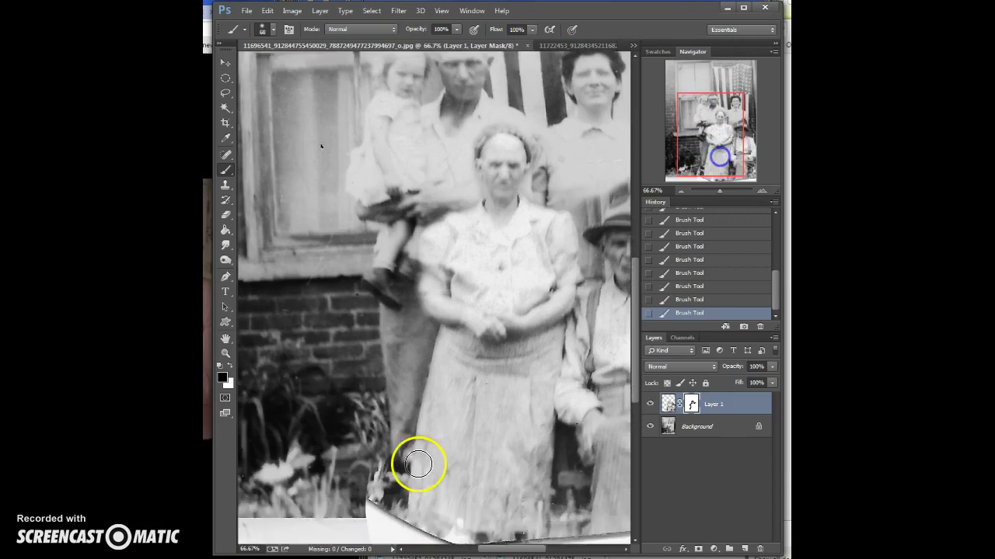
pyautogui.moveTo(407, 441)
pyautogui.mouseDown()
pyautogui.moveTo(385, 525)
pyautogui.moveTo(390, 493)
pyautogui.moveTo(371, 482)
pyautogui.moveTo(358, 522)
pyautogui.moveTo(380, 516)
pyautogui.moveTo(392, 460)
pyautogui.moveTo(394, 524)
pyautogui.moveTo(402, 406)
pyautogui.mouseUp()
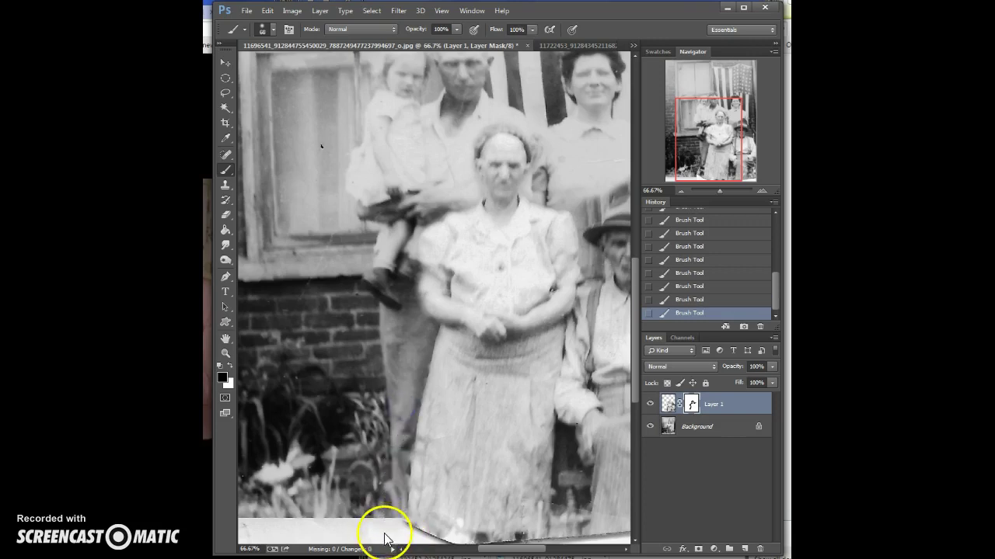
# - Paint black on the mask along the pasted couple's lower edge to hide the torn border and reveal the photo's plain white border
pyautogui.moveTo(401, 535)
pyautogui.mouseDown()
pyautogui.moveTo(550, 533)
pyautogui.moveTo(401, 531)
pyautogui.moveTo(621, 542)
pyautogui.mouseUp()
pyautogui.moveTo(511, 550); pyautogui.dragTo(546, 549)
pyautogui.moveTo(382, 534)
pyautogui.mouseDown()
pyautogui.moveTo(369, 533)
pyautogui.moveTo(544, 529)
pyautogui.mouseUp()
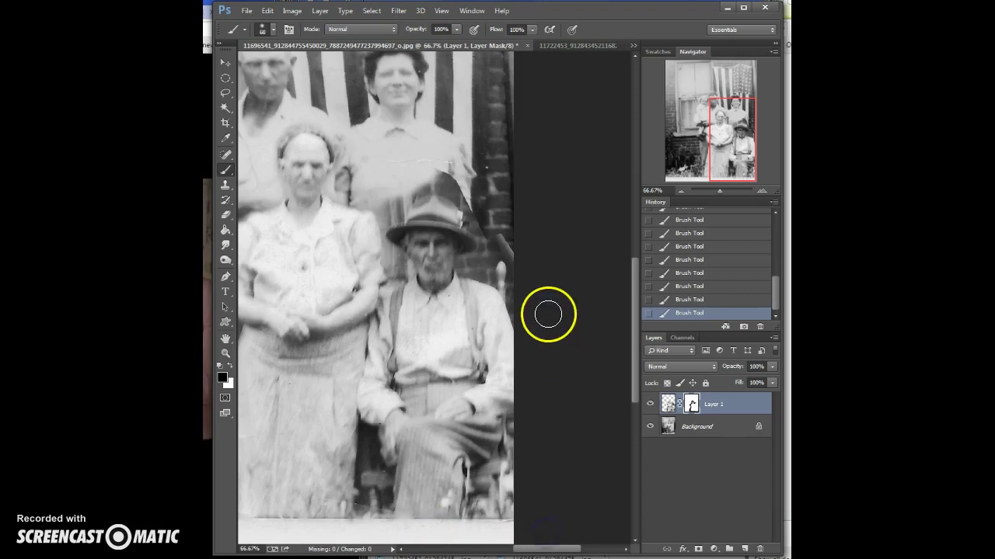
# - Mask out the leftover background beside the seated man's shoulder and above his hat to reveal the wall and the woman behind
pyautogui.moveTo(517, 294); pyautogui.dragTo(519, 302)
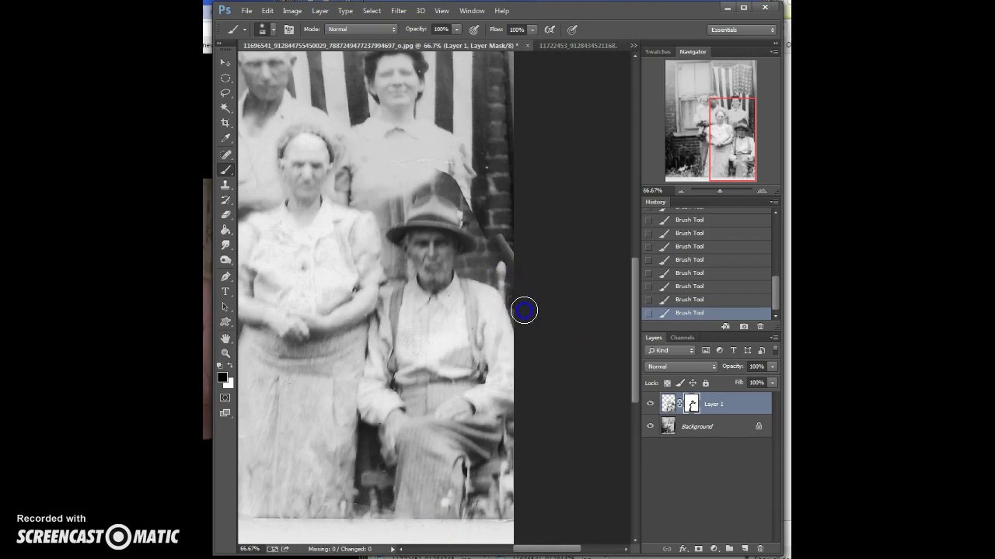
pyautogui.moveTo(527, 267)
pyautogui.mouseDown()
pyautogui.moveTo(510, 222)
pyautogui.moveTo(512, 238)
pyautogui.moveTo(496, 241)
pyautogui.moveTo(485, 269)
pyautogui.moveTo(489, 245)
pyautogui.moveTo(468, 260)
pyautogui.mouseUp()
pyautogui.moveTo(484, 213)
pyautogui.mouseDown()
pyautogui.moveTo(474, 223)
pyautogui.moveTo(484, 224)
pyautogui.moveTo(441, 171)
pyautogui.moveTo(470, 192)
pyautogui.mouseUp()
pyautogui.moveTo(481, 231)
pyautogui.mouseDown()
pyautogui.moveTo(474, 271)
pyautogui.moveTo(462, 267)
pyautogui.moveTo(482, 262)
pyautogui.moveTo(472, 260)
pyautogui.moveTo(492, 238)
pyautogui.moveTo(484, 255)
pyautogui.moveTo(451, 186)
pyautogui.mouseUp()
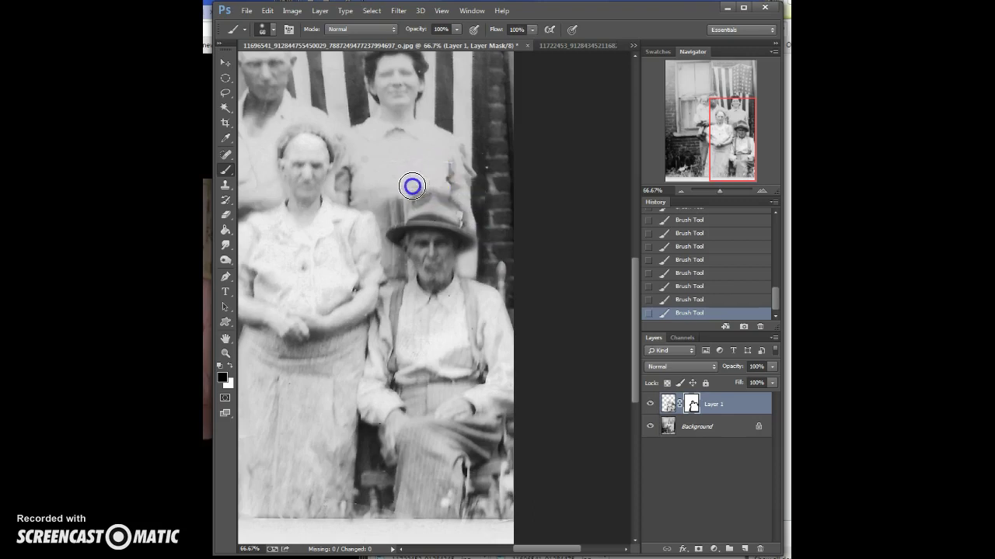
pyautogui.moveTo(411, 190)
pyautogui.mouseDown()
pyautogui.moveTo(436, 178)
pyautogui.moveTo(473, 190)
pyautogui.moveTo(395, 193)
pyautogui.moveTo(390, 215)
pyautogui.moveTo(345, 191)
pyautogui.moveTo(373, 196)
pyautogui.mouseUp()
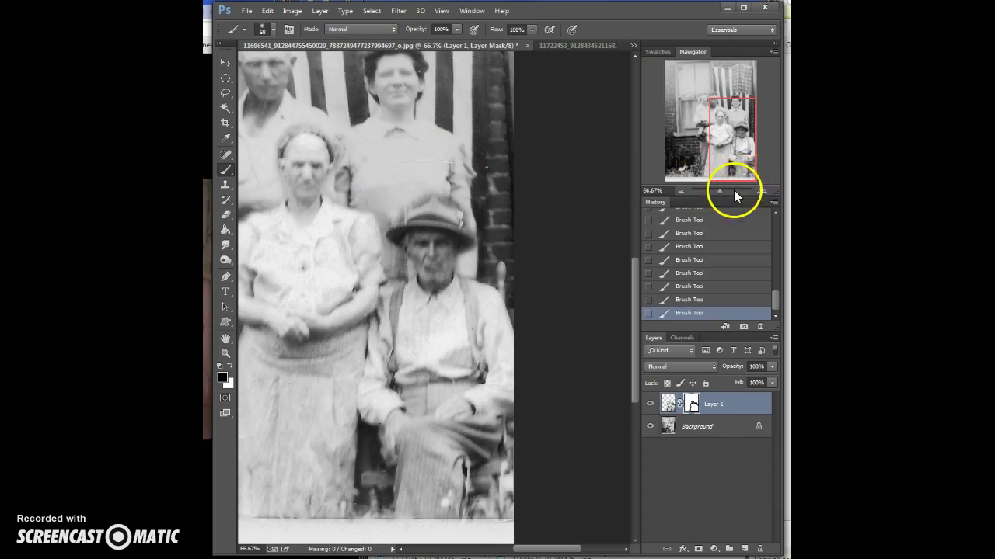
# - Reduce the brush size to 31 and mask out the background between the standing woman's arm and the seated man's face
pyautogui.click(263, 30)
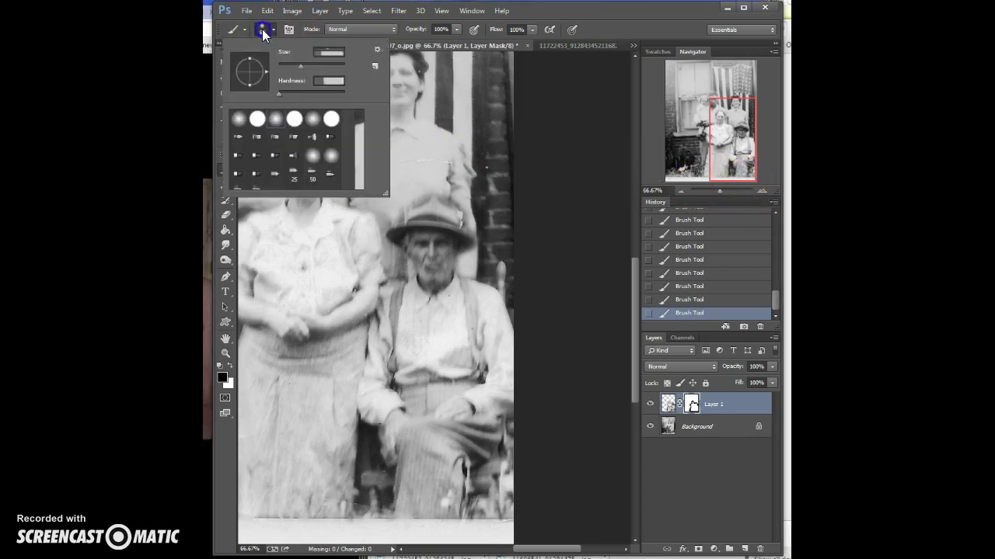
pyautogui.click(391, 268)
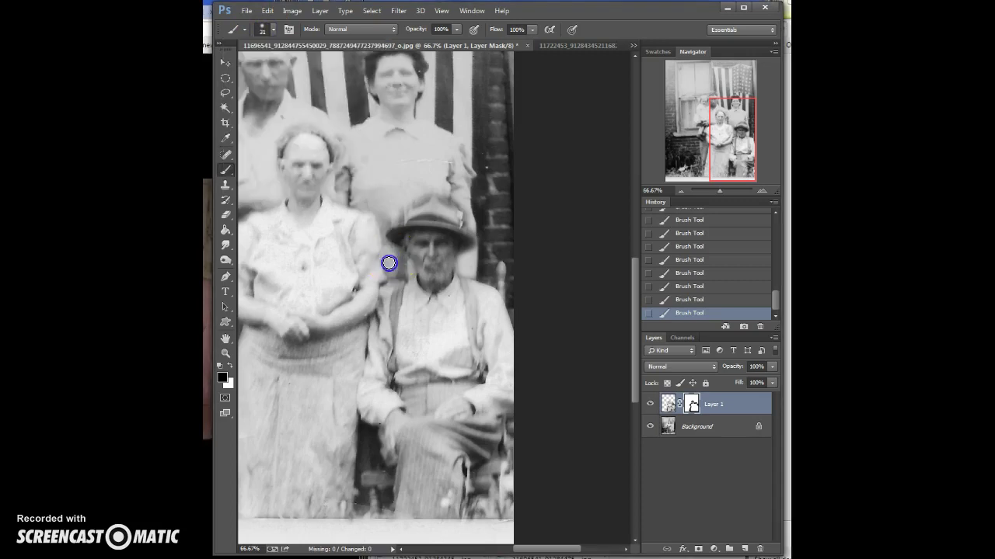
pyautogui.moveTo(401, 271)
pyautogui.mouseDown()
pyautogui.moveTo(385, 242)
pyautogui.moveTo(400, 277)
pyautogui.mouseUp()
pyautogui.click(399, 280)
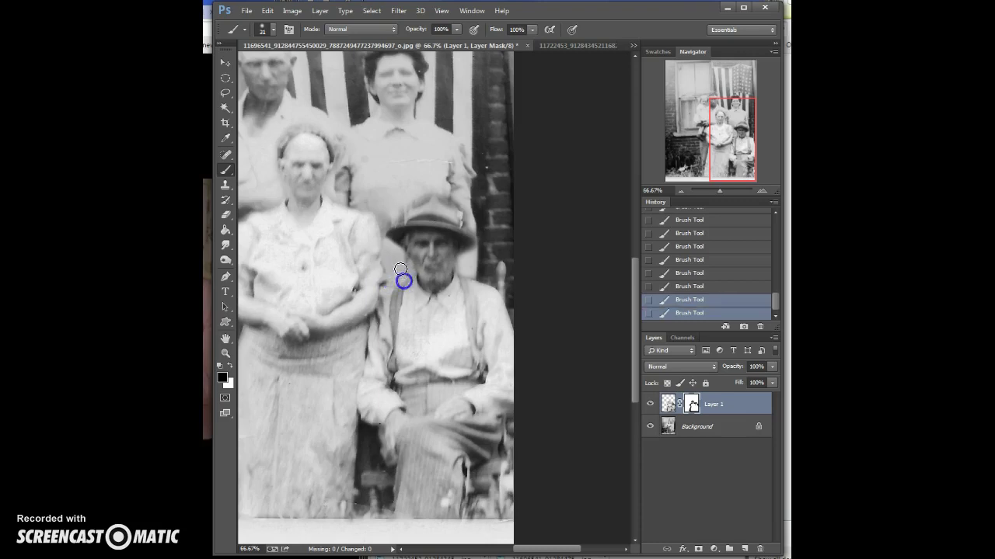
pyautogui.click(386, 269)
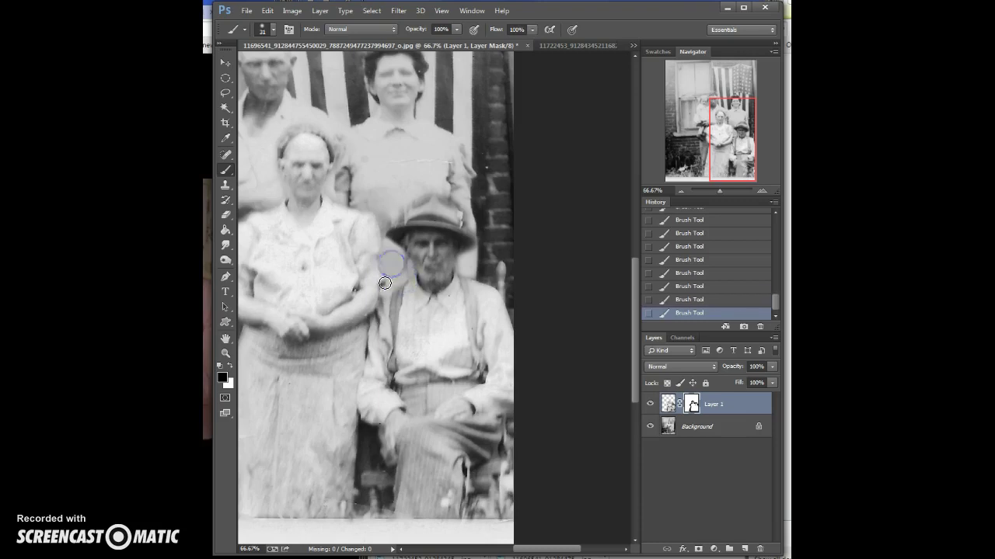
pyautogui.moveTo(388, 252); pyautogui.dragTo(386, 236)
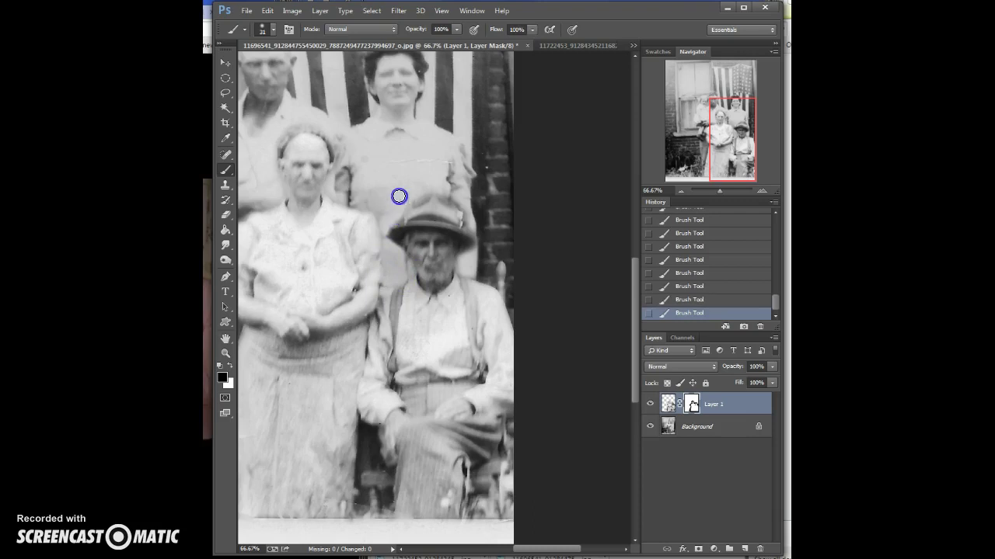
# - Refine the mask around the seated man's hat, restoring its crown with white and painting out the surrounding background with black
pyautogui.moveTo(406, 198)
pyautogui.mouseDown()
pyautogui.moveTo(440, 187)
pyautogui.moveTo(426, 199)
pyautogui.mouseUp()
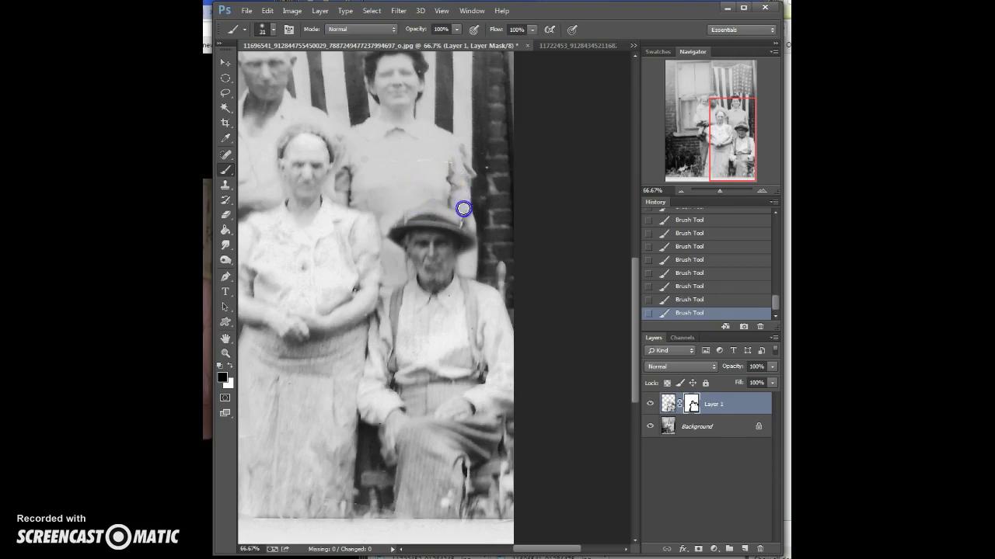
pyautogui.moveTo(460, 217); pyautogui.dragTo(457, 206)
pyautogui.click(410, 216)
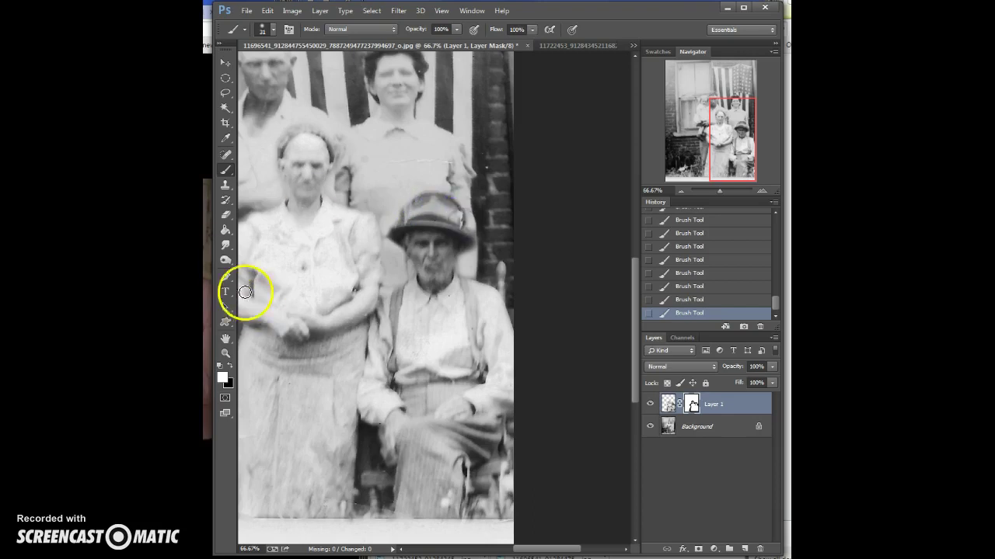
pyautogui.click(398, 216)
pyautogui.moveTo(398, 211); pyautogui.dragTo(416, 194)
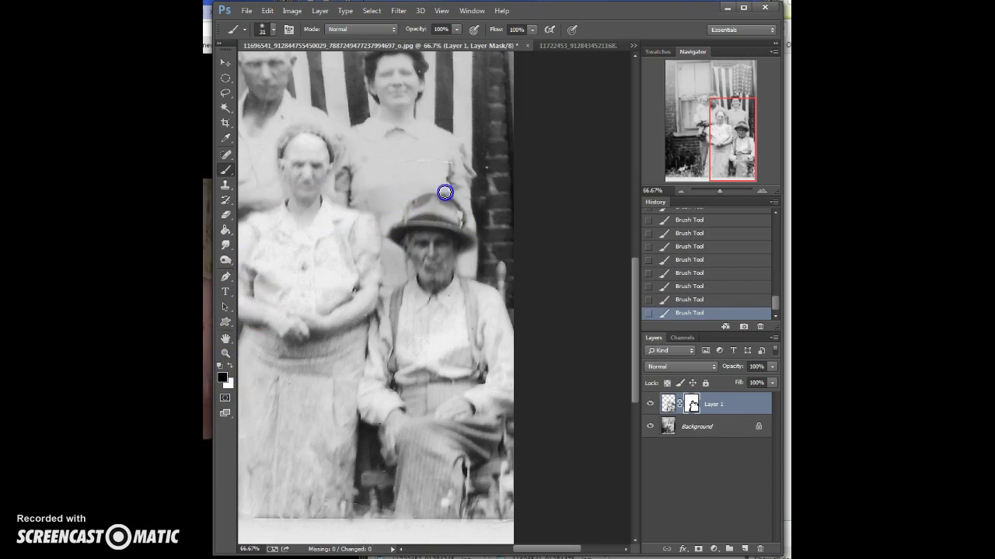
pyautogui.moveTo(467, 202); pyautogui.dragTo(482, 239)
# - Mask out the remaining background beside the seated man's face, above his shoulder and along the photo's right edge
pyautogui.moveTo(396, 264); pyautogui.dragTo(409, 265)
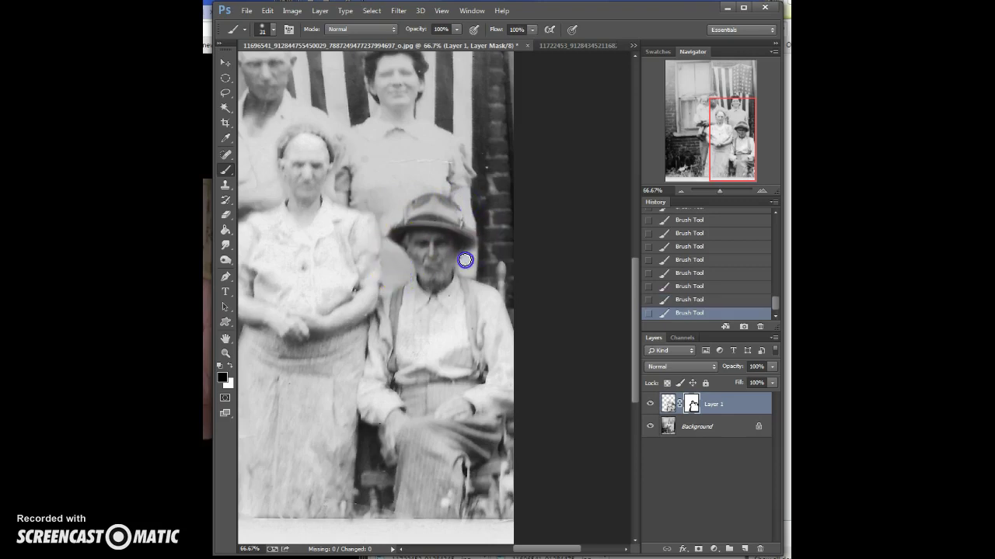
pyautogui.moveTo(465, 260); pyautogui.dragTo(459, 267)
pyautogui.click(501, 229)
pyautogui.click(479, 276)
pyautogui.moveTo(494, 276)
pyautogui.mouseDown()
pyautogui.moveTo(517, 294)
pyautogui.moveTo(513, 282)
pyautogui.mouseUp()
pyautogui.moveTo(521, 331)
pyautogui.mouseDown()
pyautogui.moveTo(544, 399)
pyautogui.moveTo(489, 510)
pyautogui.moveTo(462, 528)
pyautogui.moveTo(494, 526)
pyautogui.mouseUp()
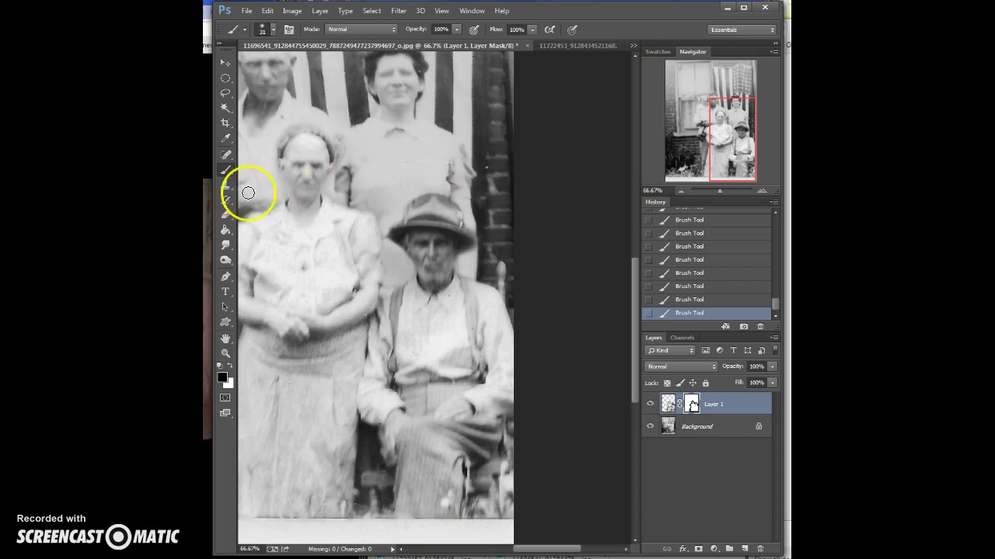
# - Touch up the mask beside the standing woman's head and hair with black
pyautogui.moveTo(750, 122); pyautogui.dragTo(731, 127)
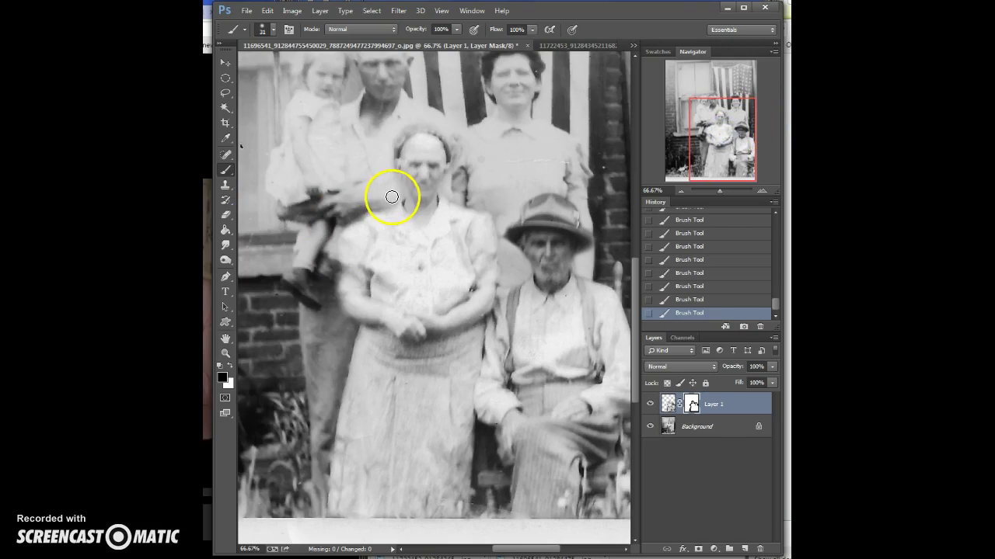
pyautogui.click(449, 131)
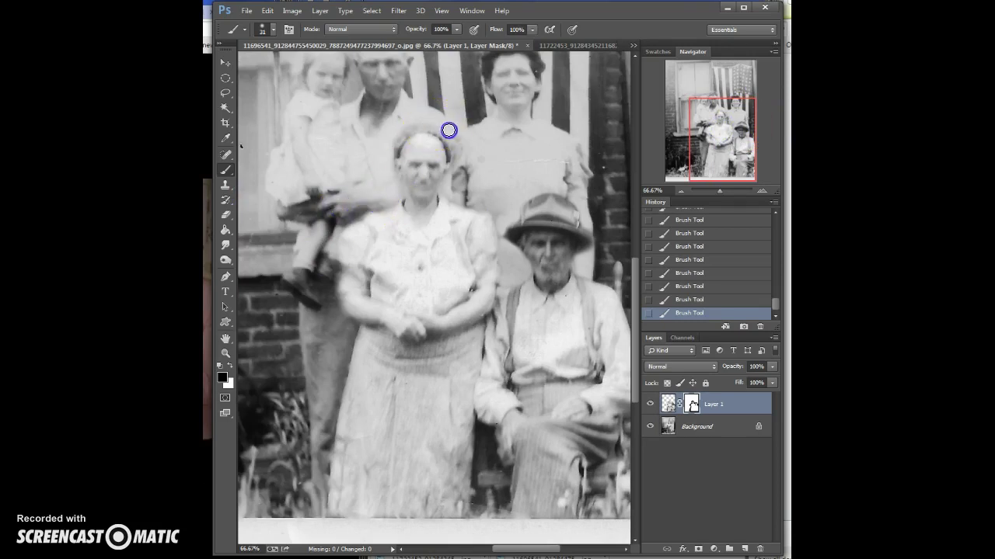
pyautogui.click(463, 159)
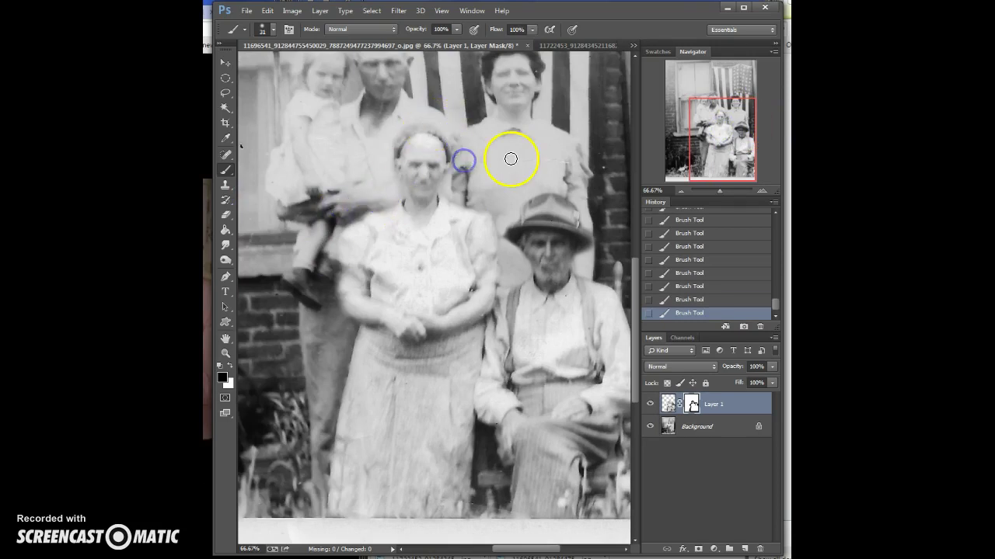
# - Scale Layer 1 up from its upper-left corner to about 101.6% in width and height and apply the transform
pyautogui.click(681, 191)
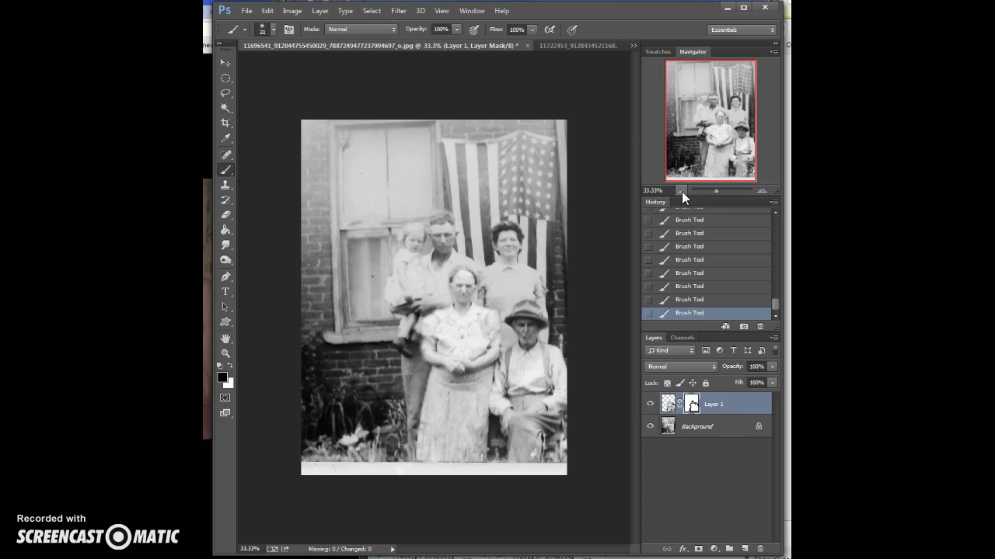
pyautogui.click(264, 12)
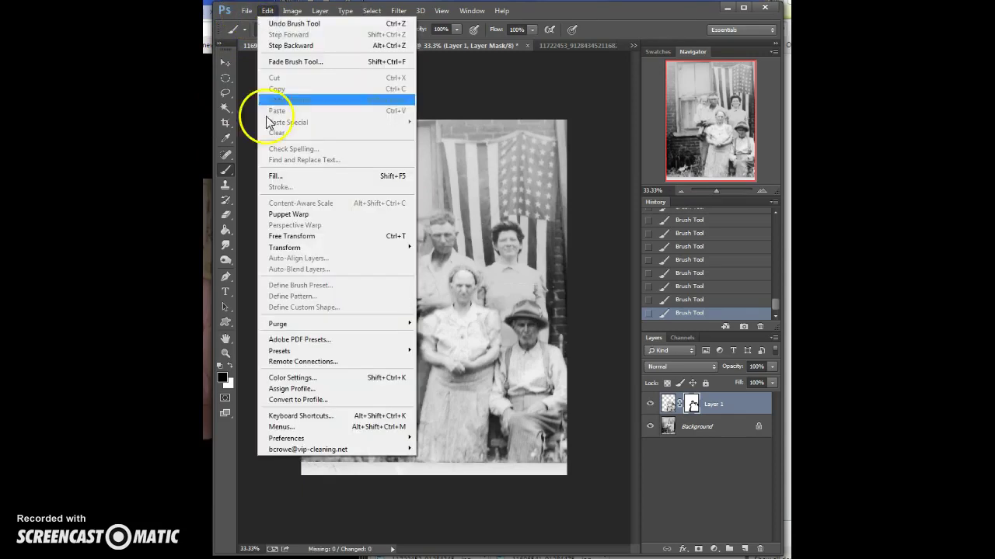
pyautogui.moveTo(274, 246)
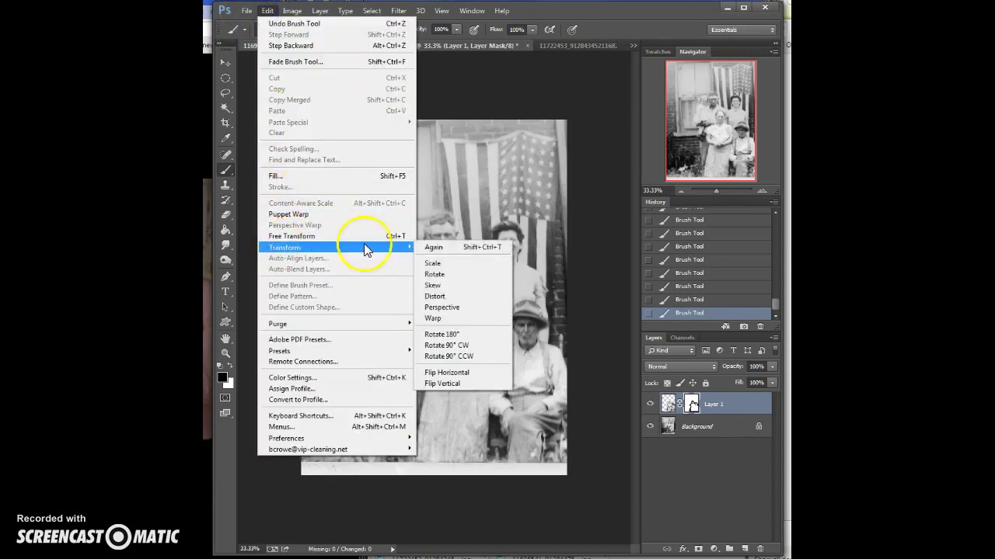
pyautogui.click(446, 263)
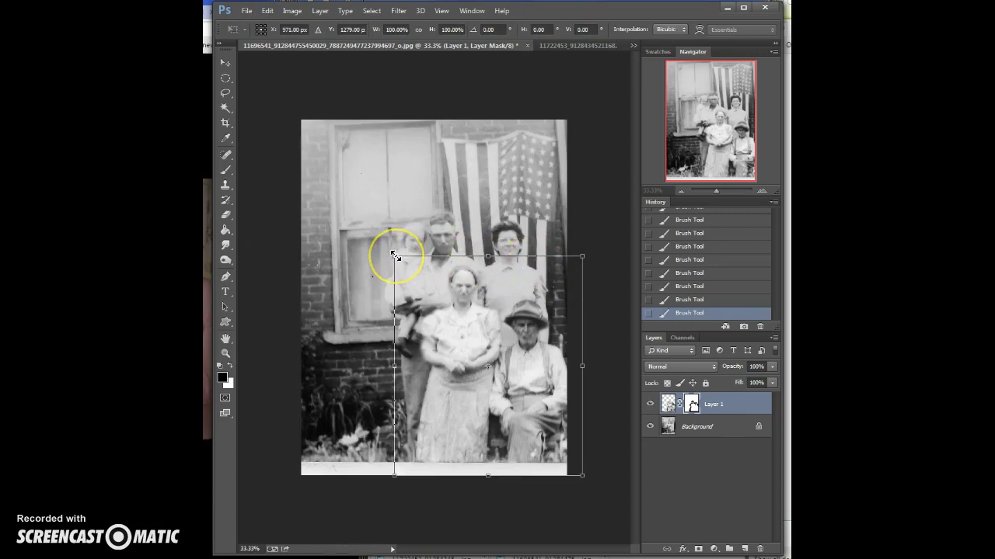
pyautogui.moveTo(394, 256); pyautogui.dragTo(393, 252)
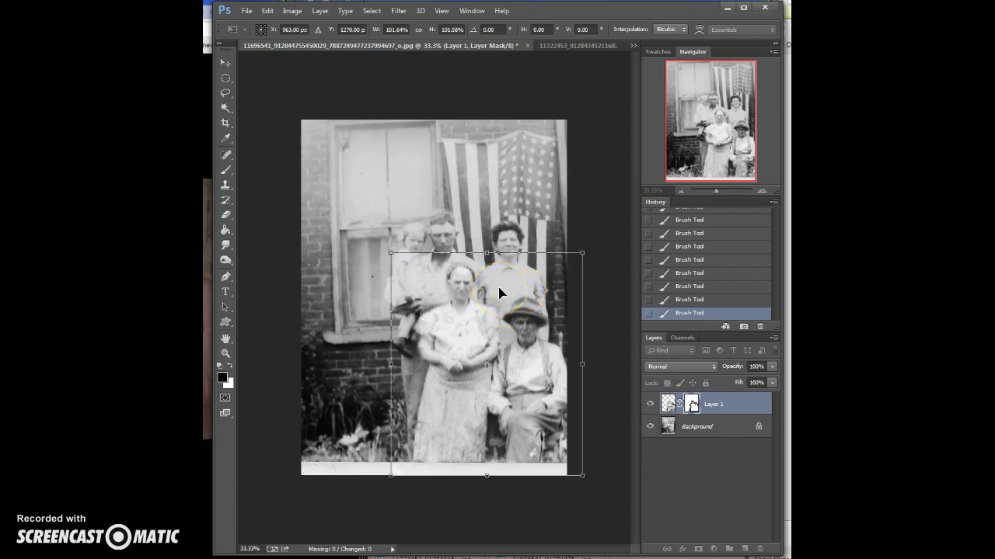
pyautogui.doubleClick(499, 289)
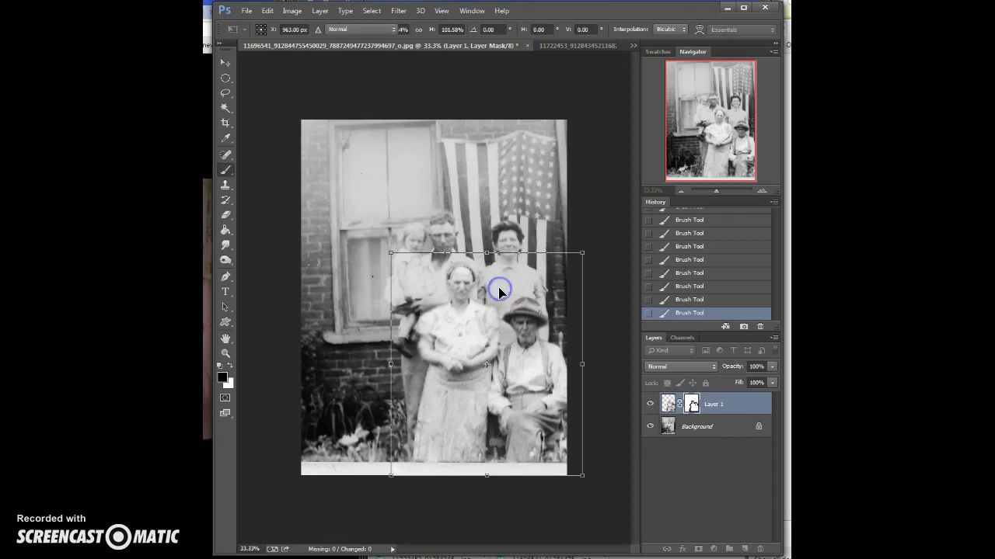